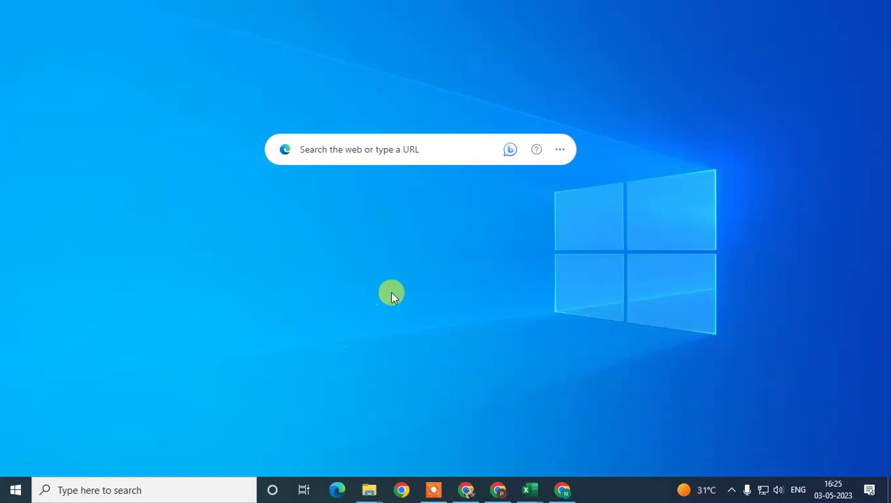
Refresh the desktop three times from its right-click menu
{"action": "right_click", "coordinate": [333, 203]}
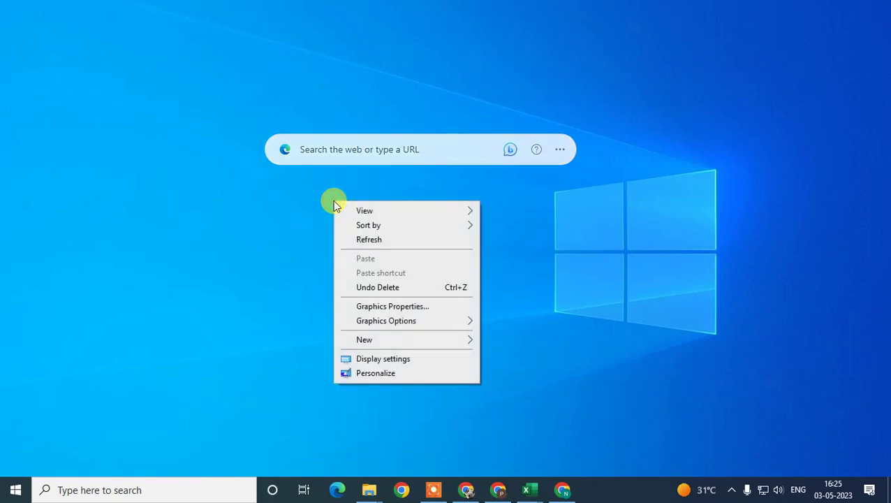
{"action": "left_click", "coordinate": [393, 239]}
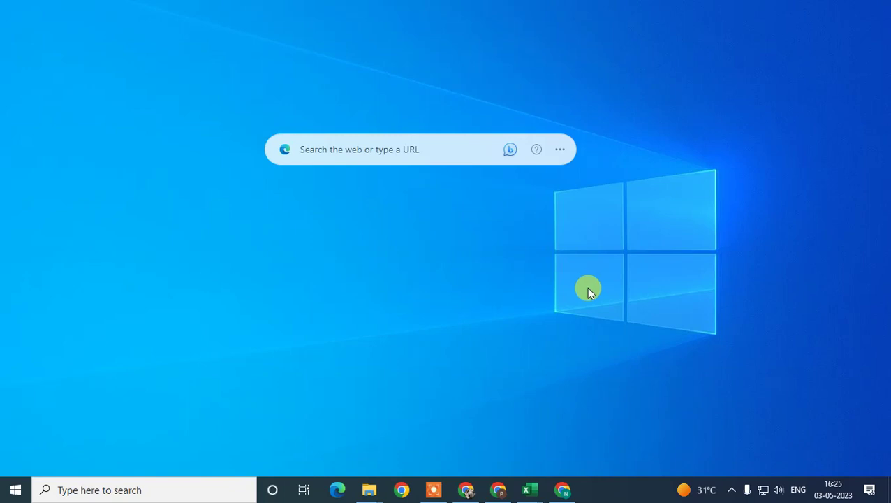
{"action": "right_click", "coordinate": [434, 230]}
{"action": "left_click", "coordinate": [497, 267]}
{"action": "right_click", "coordinate": [397, 226]}
{"action": "left_click", "coordinate": [440, 260]}
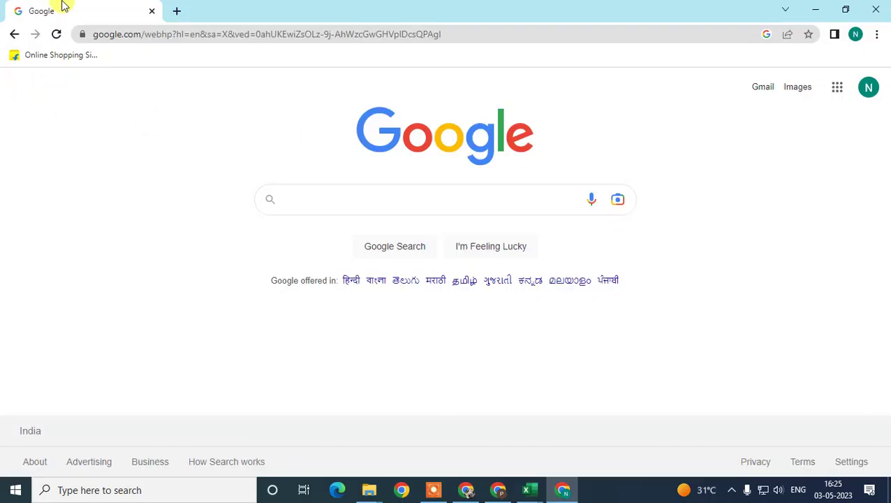
Check the signed-in Google account's name and e-mail, then close the account panel
{"action": "left_click", "coordinate": [869, 87]}
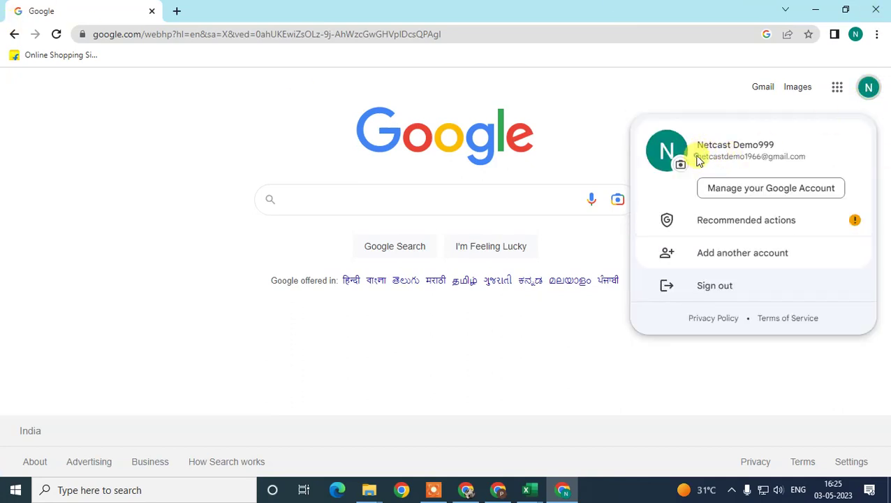
{"action": "left_click_drag", "start_coordinate": [699, 161], "coordinate": [829, 161]}
{"action": "left_click", "coordinate": [667, 98]}
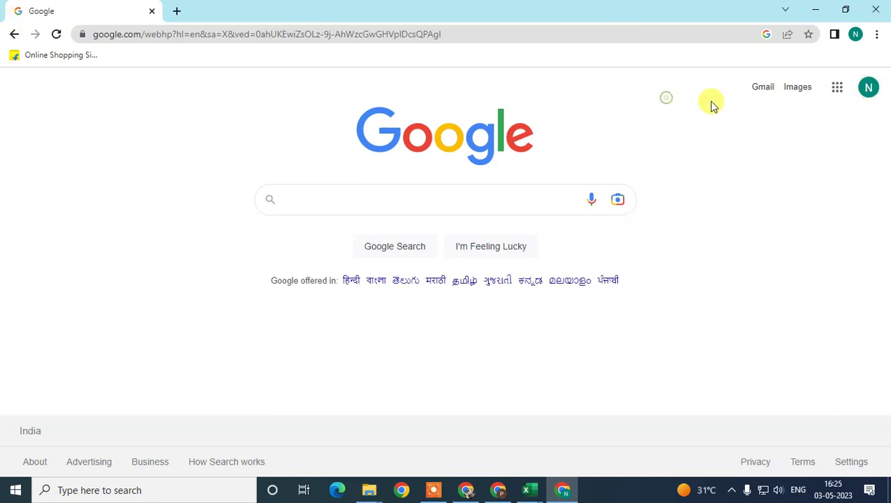
Open Business Profile Manager from the Google apps grid in a new tab and switch to it
{"action": "left_click", "coordinate": [840, 92]}
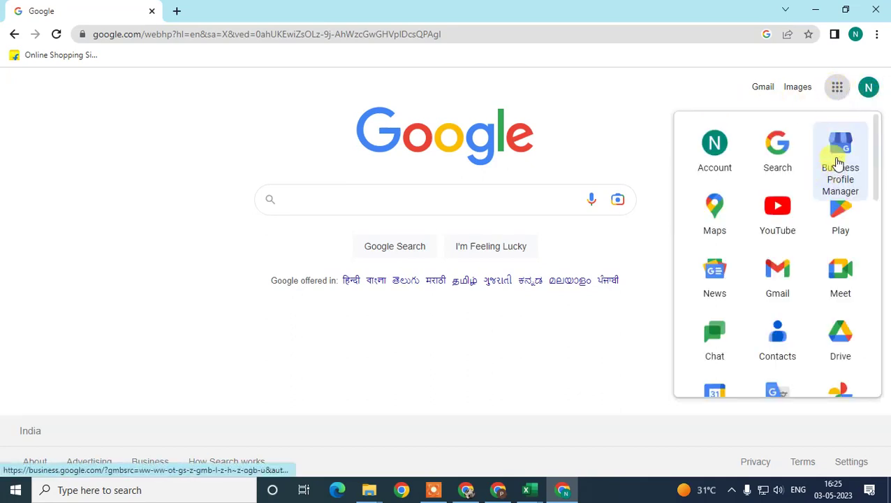
{"action": "right_click", "coordinate": [841, 161]}
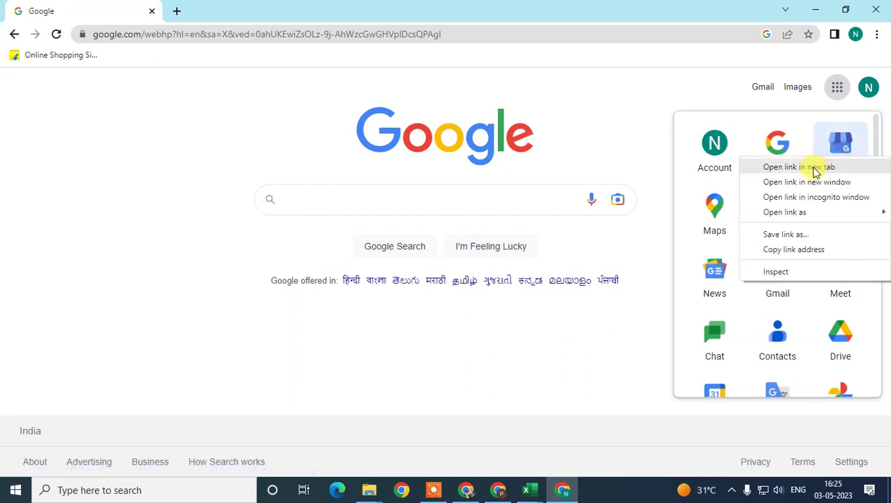
{"action": "left_click", "coordinate": [812, 167]}
{"action": "left_click", "coordinate": [277, 6]}
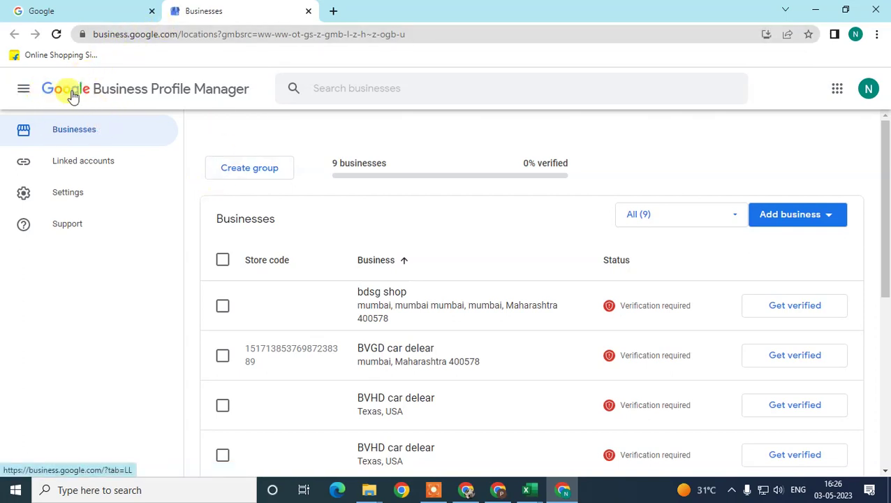
Reload Businesses, scroll through the nine listed businesses, and show the Add business dropdown
{"action": "left_click", "coordinate": [46, 139]}
{"action": "scroll", "coordinate": [565, 235], "scroll_direction": "down", "scroll_amount": 2}
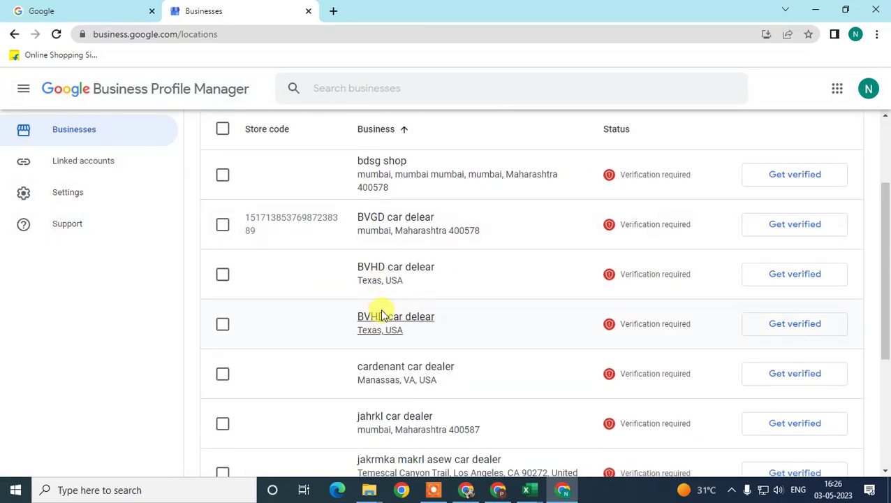
{"action": "scroll", "coordinate": [380, 307], "scroll_direction": "down", "scroll_amount": 3}
{"action": "scroll", "coordinate": [381, 307], "scroll_direction": "up", "scroll_amount": 3}
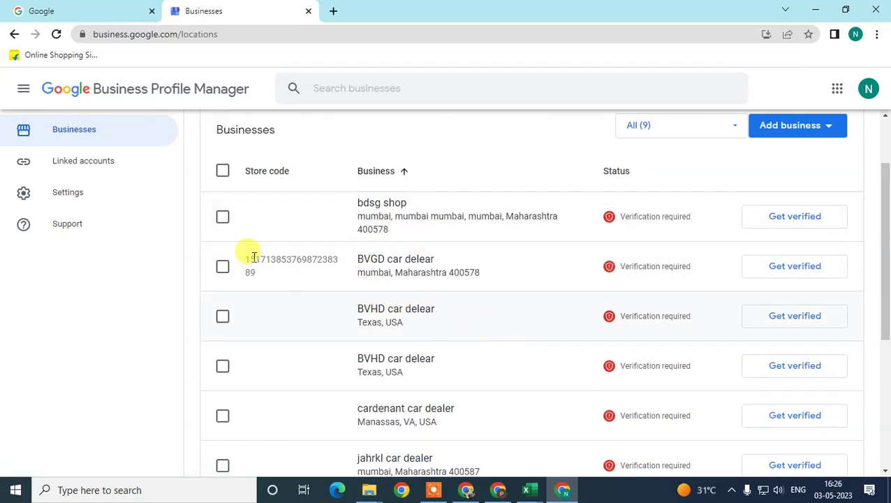
{"action": "scroll", "coordinate": [433, 279], "scroll_direction": "down", "scroll_amount": 2}
{"action": "scroll", "coordinate": [630, 285], "scroll_direction": "down", "scroll_amount": 2}
{"action": "scroll", "coordinate": [632, 292], "scroll_direction": "up", "scroll_amount": 6}
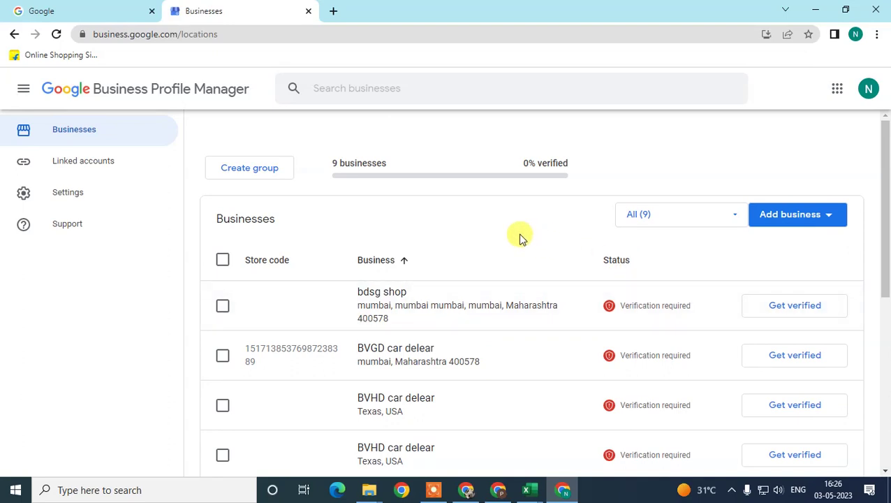
{"action": "left_click", "coordinate": [821, 219]}
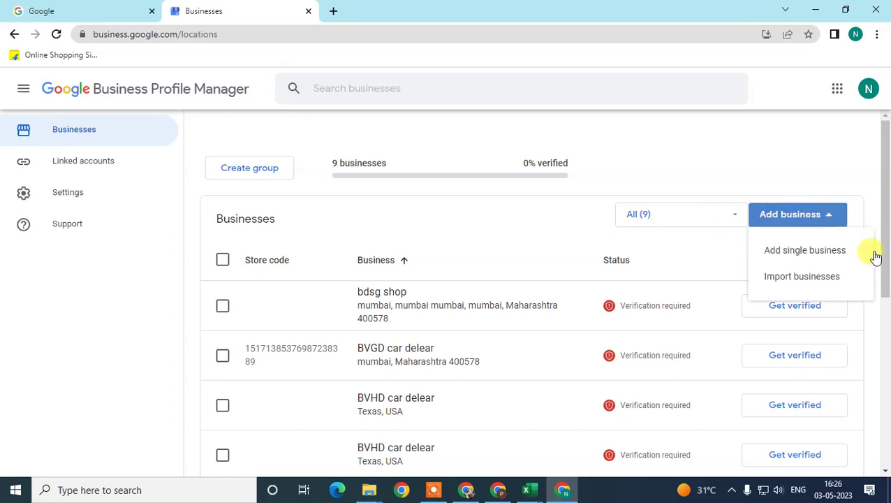
Start Import businesses and download the import template in .xlsx format
{"action": "left_click", "coordinate": [812, 278]}
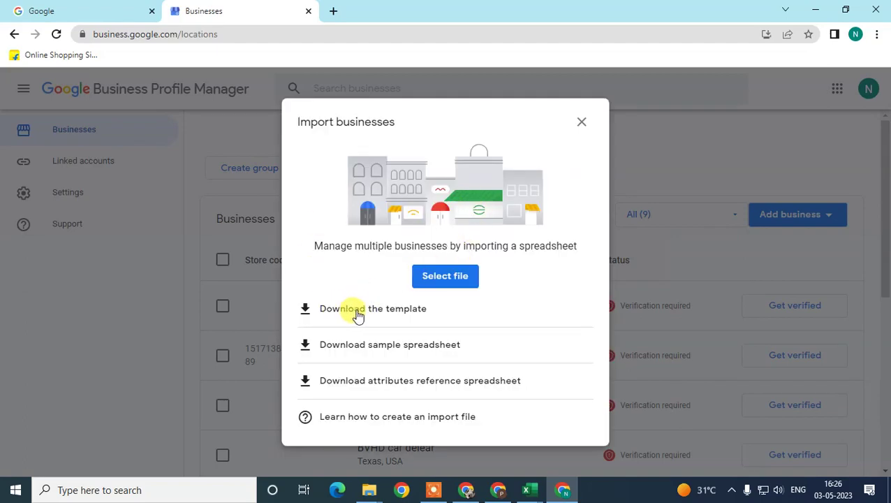
{"action": "left_click", "coordinate": [335, 315]}
{"action": "left_click", "coordinate": [425, 350]}
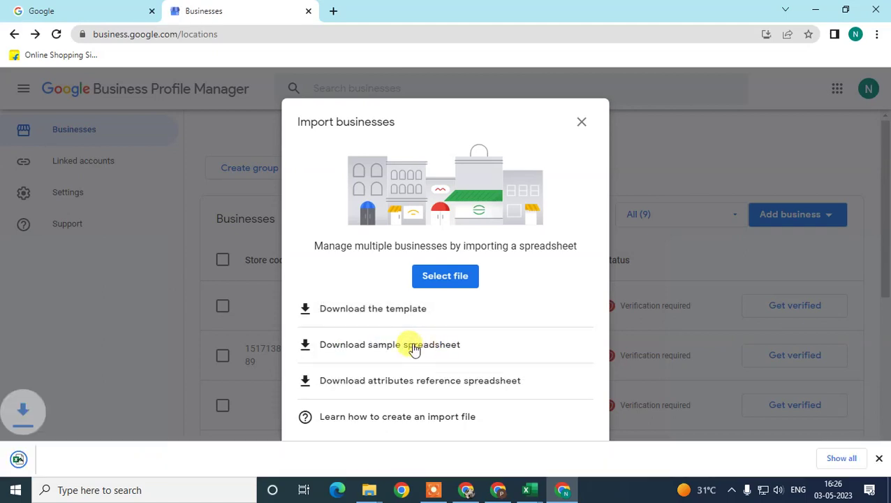
Open the downloaded template in Excel, enable editing, and select the empty Store code cells A2:A15
{"action": "left_click", "coordinate": [80, 460]}
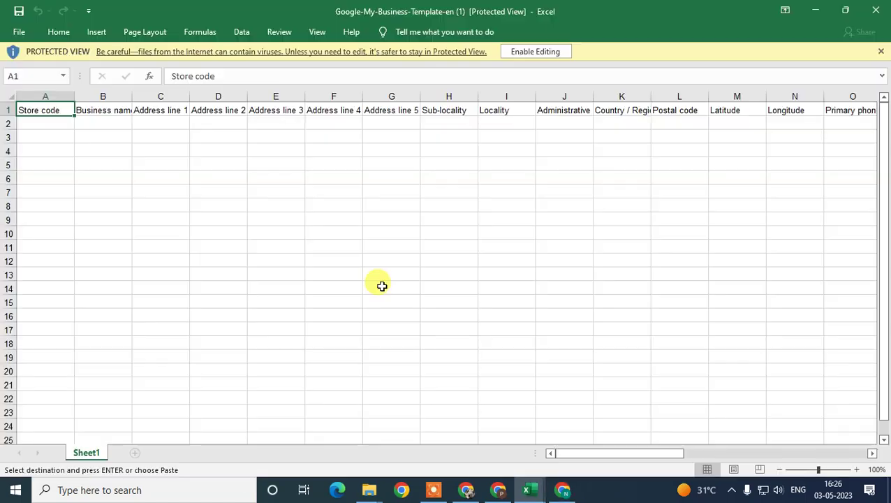
{"action": "left_click", "coordinate": [881, 52]}
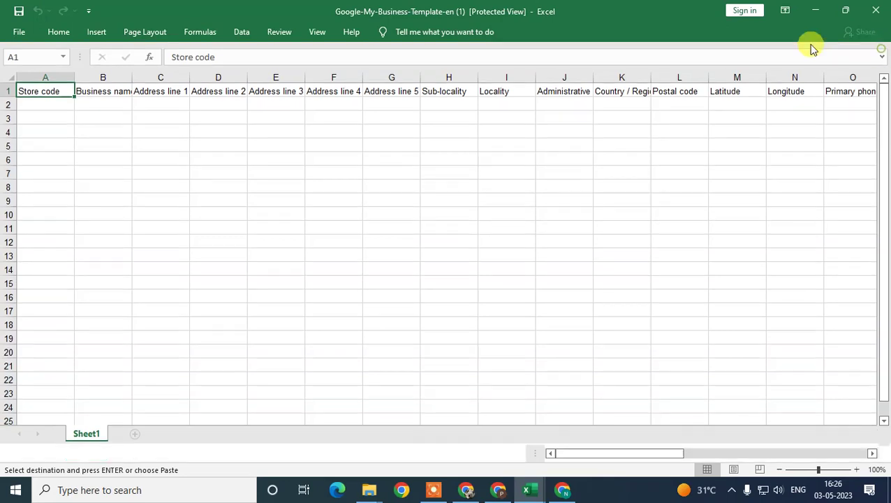
{"action": "left_click", "coordinate": [106, 105]}
{"action": "left_click", "coordinate": [42, 104]}
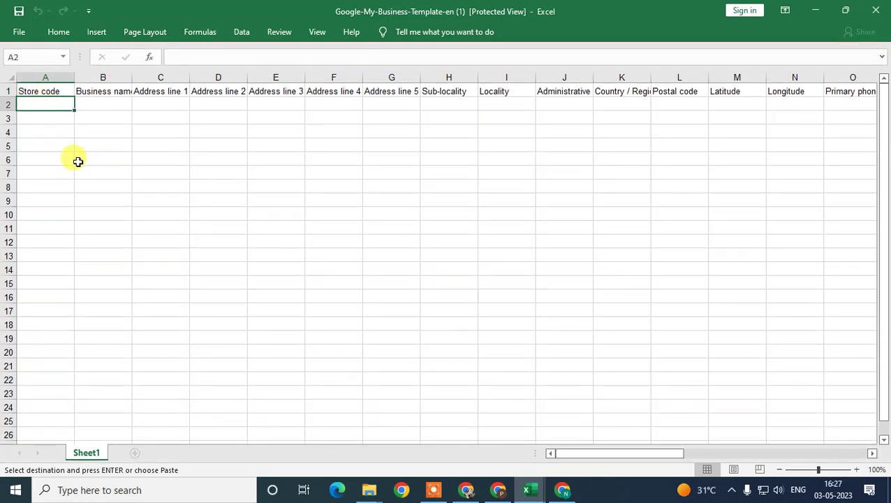
{"action": "left_click_drag", "start_coordinate": [44, 102], "coordinate": [20, 285]}
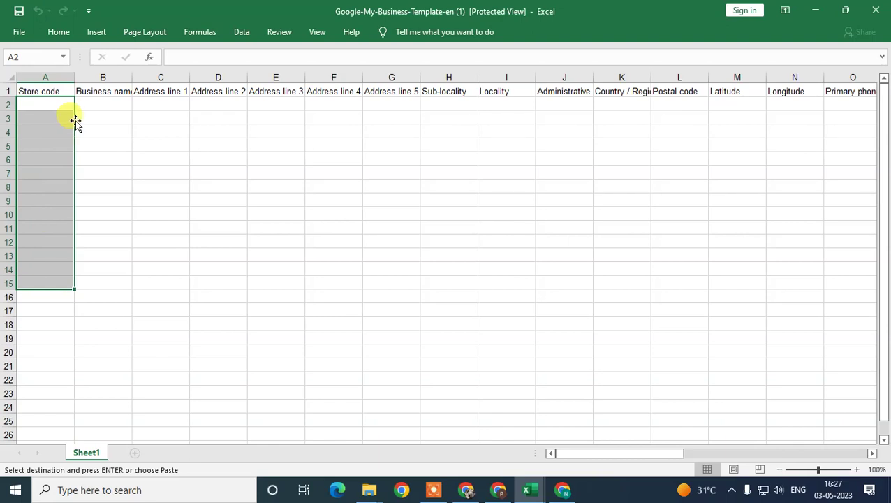
{"action": "left_click", "coordinate": [93, 102]}
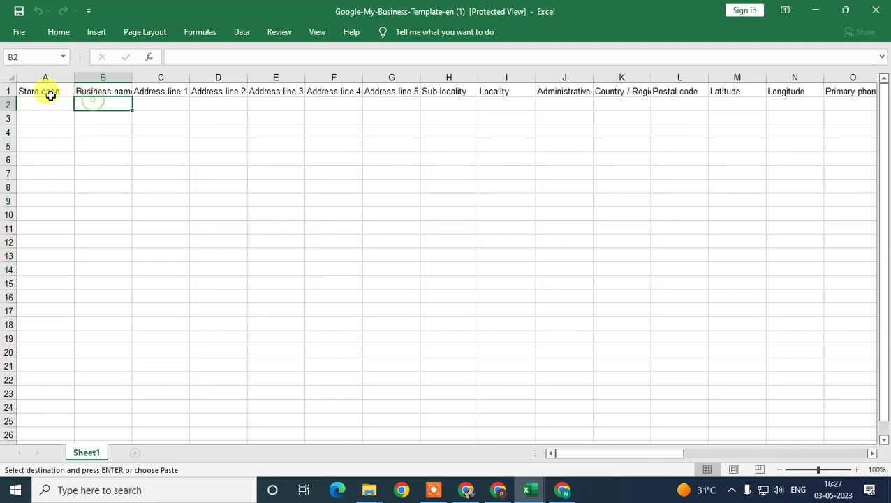
Auto-fit every column width to its header and highlight the row 1 headers
{"action": "left_click", "coordinate": [12, 82]}
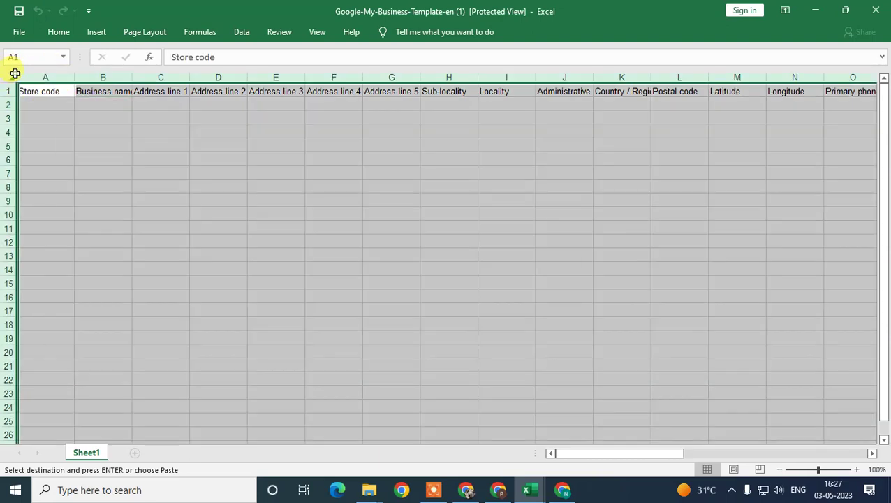
{"action": "double_click", "coordinate": [73, 76]}
{"action": "left_click", "coordinate": [95, 117]}
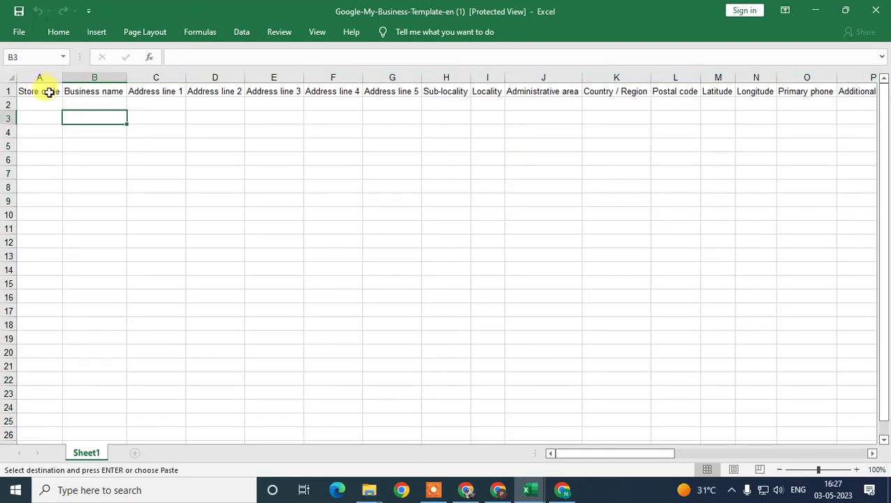
{"action": "left_click_drag", "start_coordinate": [49, 92], "coordinate": [838, 119]}
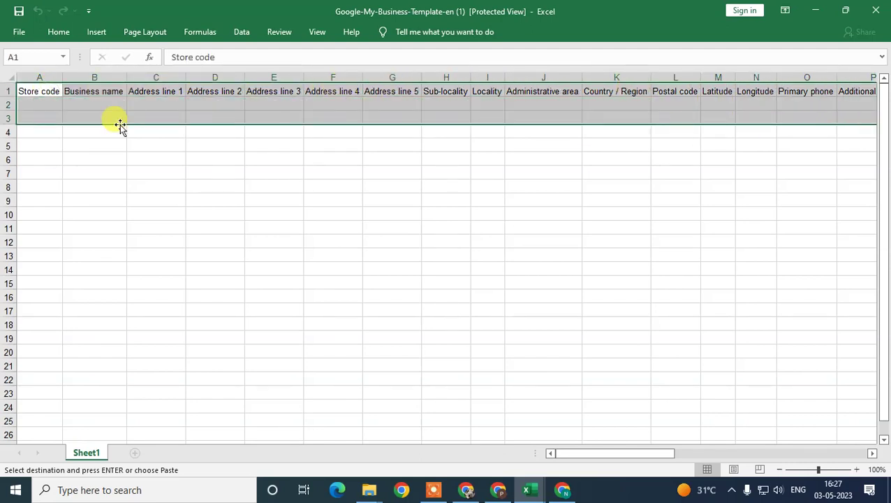
{"action": "left_click", "coordinate": [94, 160]}
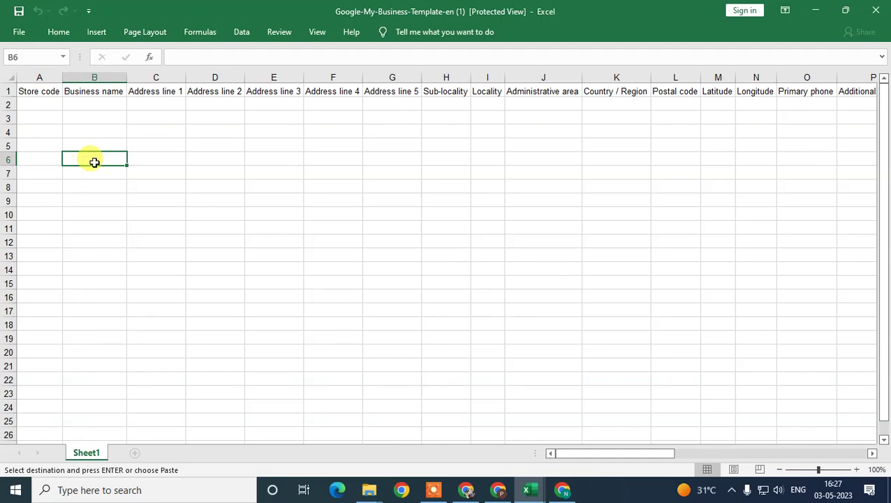
Select the empty Business name and address cells C2:G15, then step along headers from Latitude
{"action": "left_click_drag", "start_coordinate": [87, 105], "coordinate": [91, 251]}
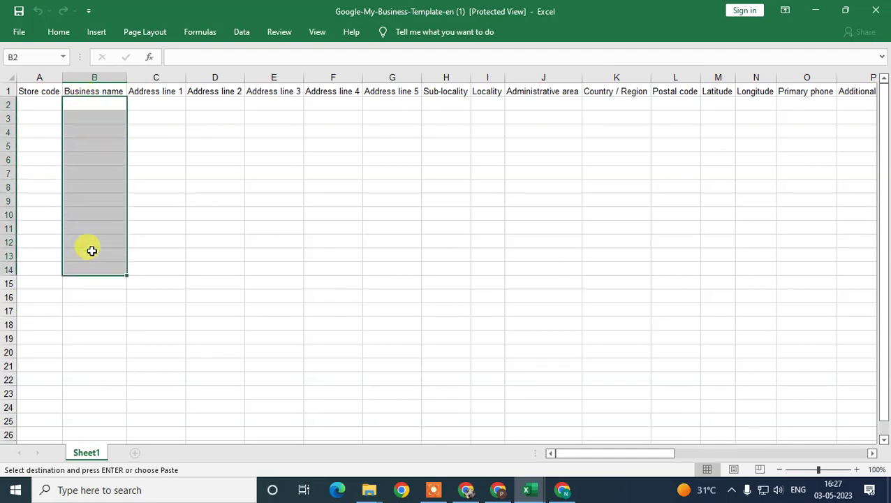
{"action": "left_click_drag", "start_coordinate": [157, 93], "coordinate": [388, 293]}
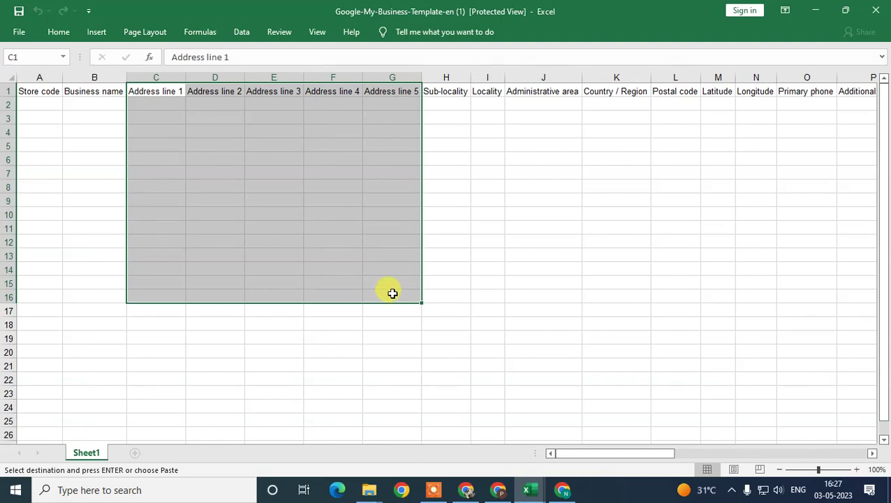
{"action": "left_click", "coordinate": [324, 120]}
{"action": "left_click", "coordinate": [141, 106]}
{"action": "left_click_drag", "start_coordinate": [141, 106], "coordinate": [382, 282]}
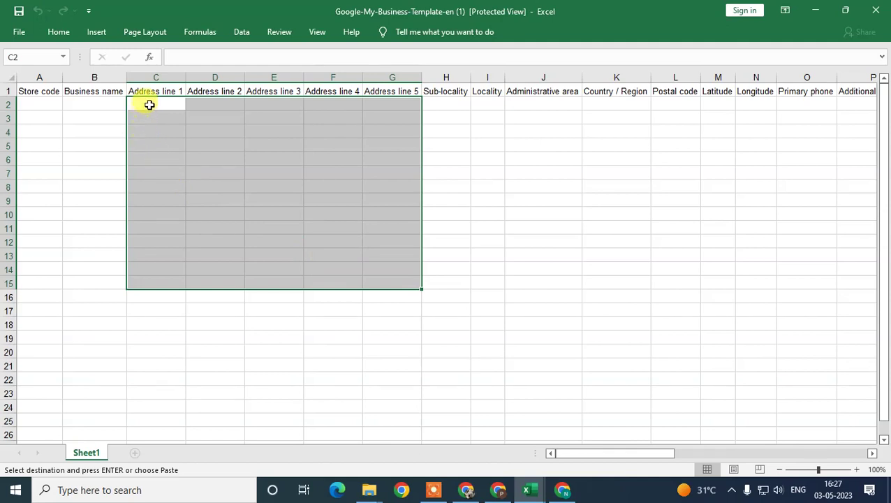
{"action": "left_click", "coordinate": [417, 104]}
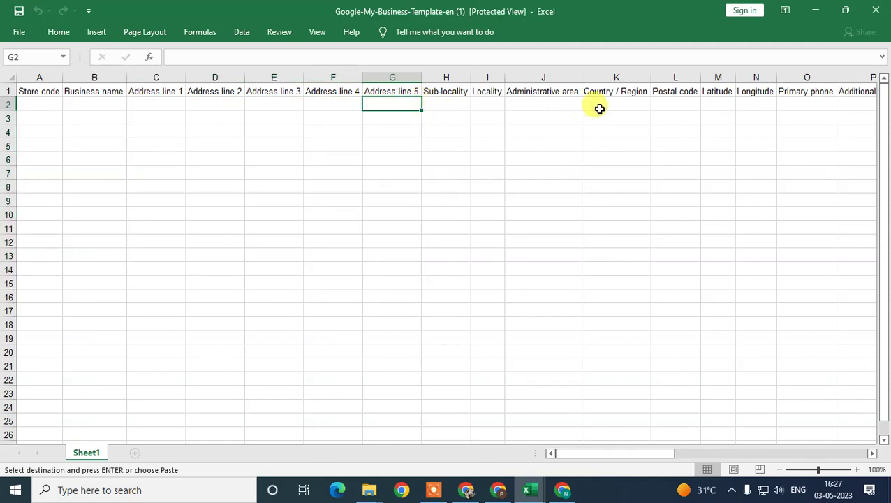
{"action": "left_click", "coordinate": [724, 90]}
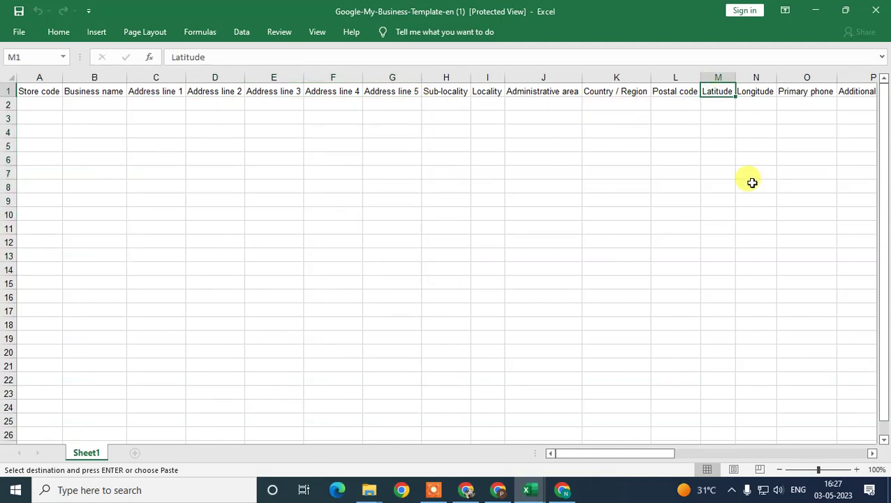
{"action": "key", "text": "Right"}
{"action": "key", "text": "Right"}
{"action": "key", "text": "Right"}
{"action": "key", "text": "Right"}
{"action": "key", "text": "Left"}
{"action": "key", "text": "Left"}
{"action": "key", "text": "Left"}
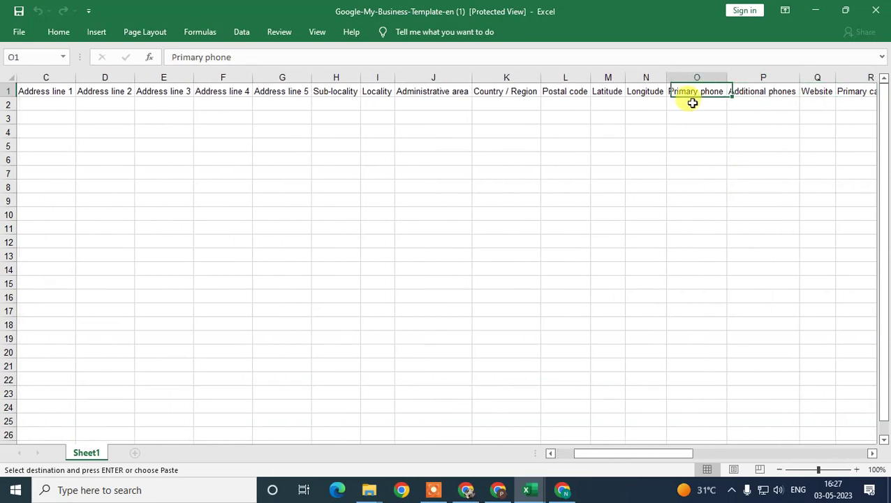
{"action": "left_click_drag", "start_coordinate": [689, 102], "coordinate": [696, 230]}
{"action": "left_click", "coordinate": [761, 104]}
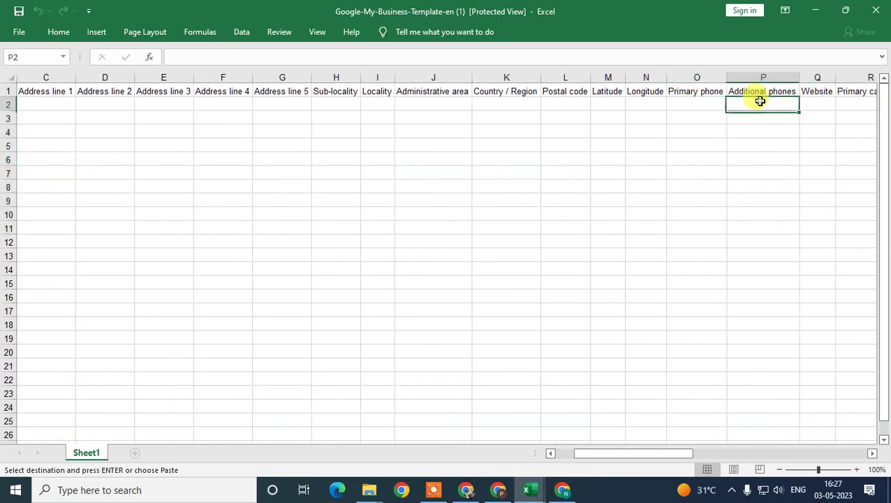
{"action": "left_click_drag", "start_coordinate": [765, 104], "coordinate": [769, 243]}
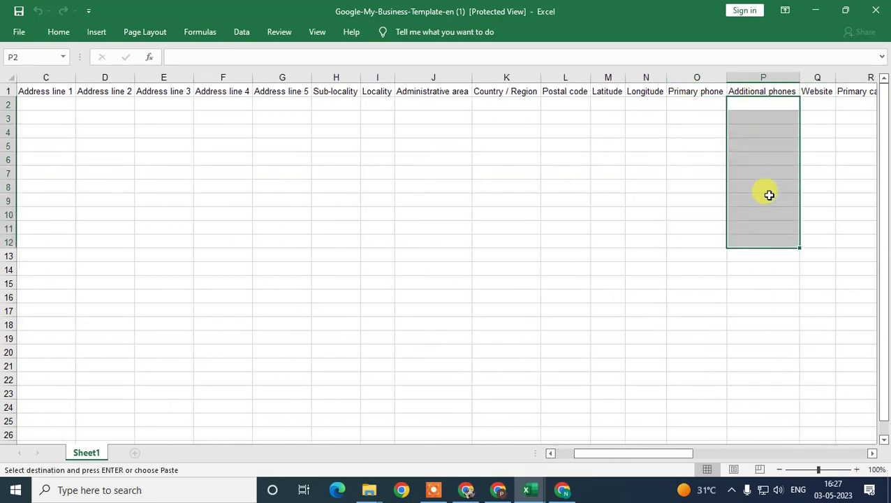
{"action": "left_click", "coordinate": [688, 106]}
{"action": "left_click_drag", "start_coordinate": [705, 123], "coordinate": [779, 284]}
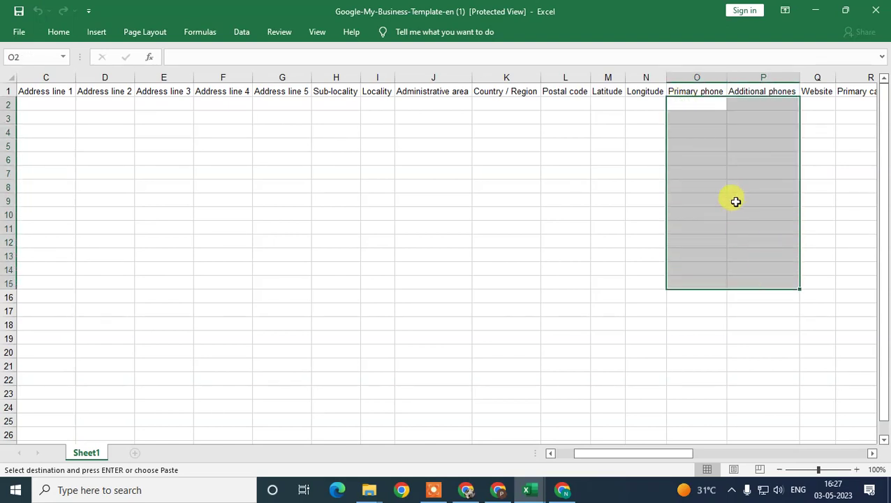
{"action": "left_click", "coordinate": [816, 103]}
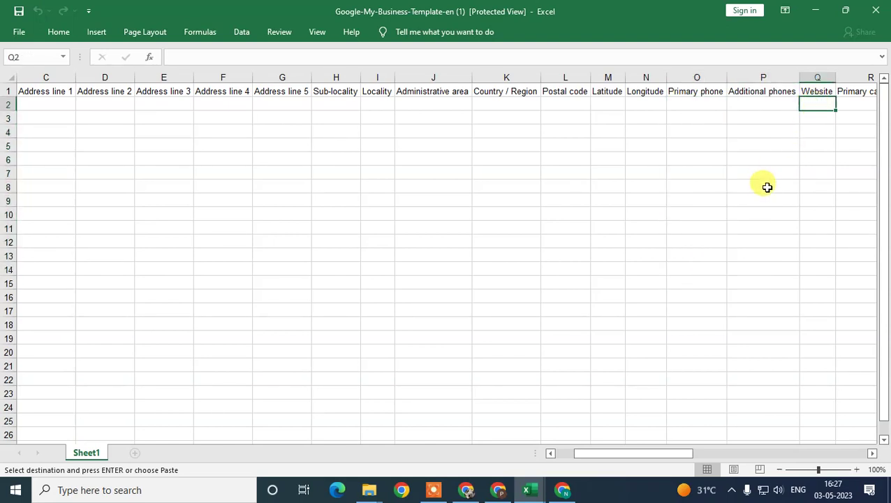
{"action": "key", "text": "Right"}
{"action": "key", "text": "Right"}
{"action": "key", "text": "Left"}
{"action": "key", "text": "Left"}
{"action": "key", "text": "Left"}
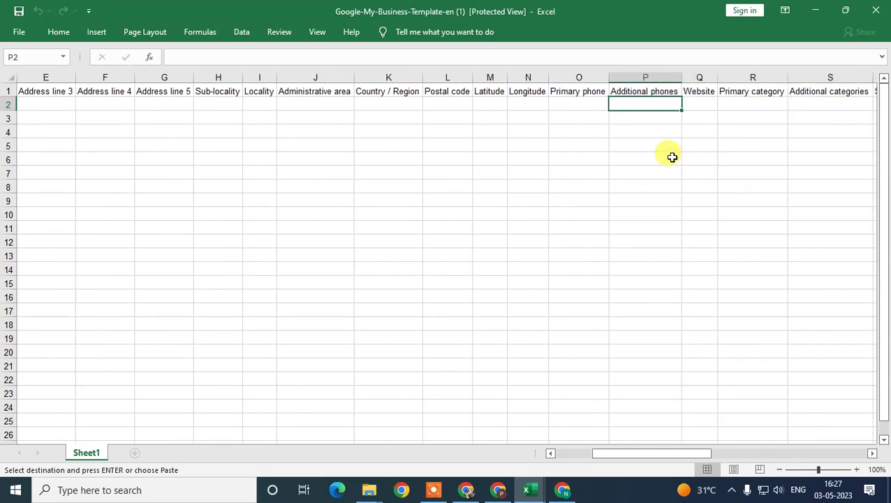
{"action": "left_click_drag", "start_coordinate": [570, 103], "coordinate": [632, 292]}
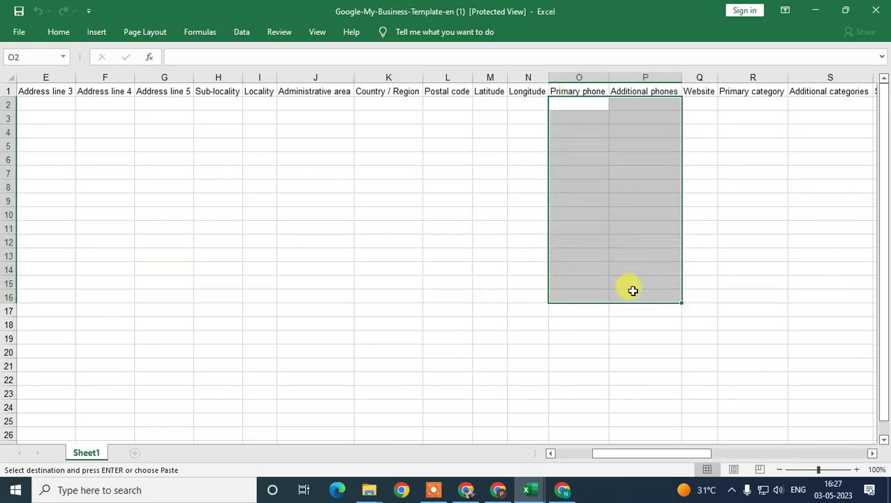
{"action": "left_click", "coordinate": [695, 128]}
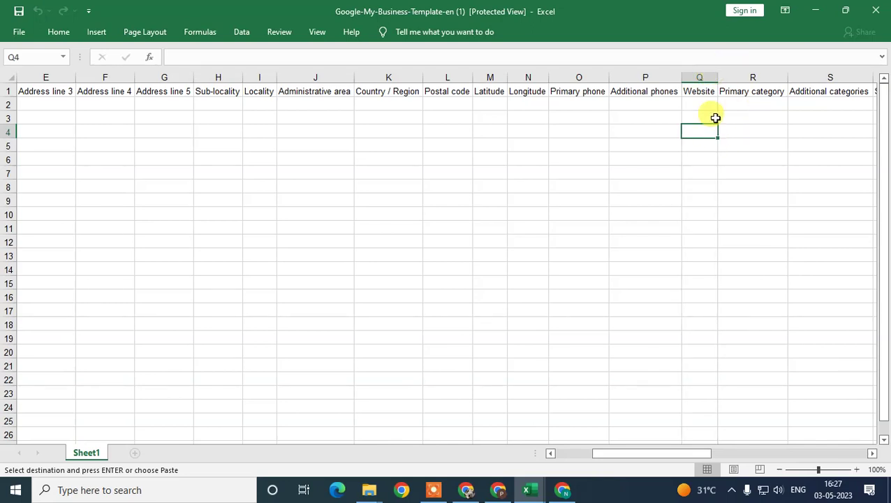
{"action": "left_click_drag", "start_coordinate": [700, 104], "coordinate": [699, 326]}
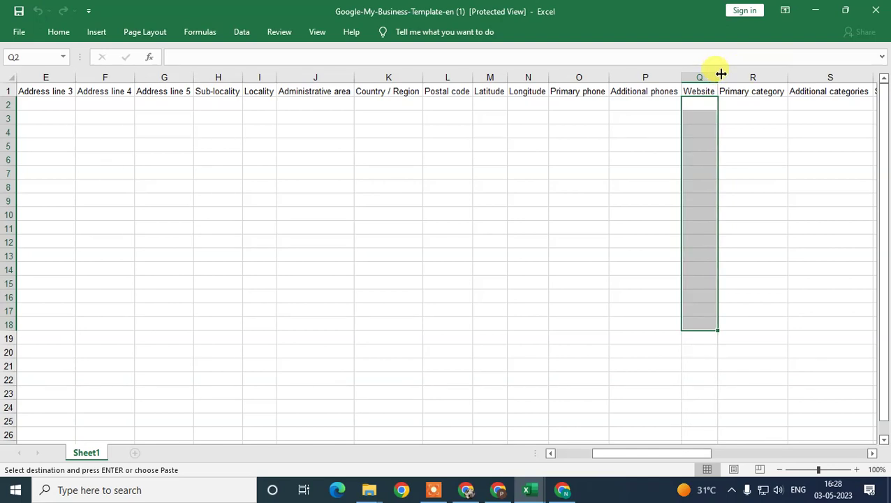
{"action": "left_click", "coordinate": [752, 157]}
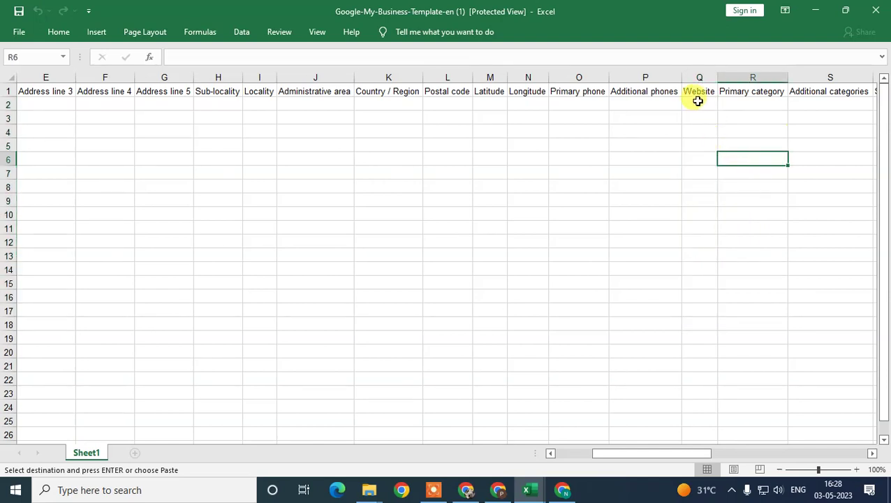
{"action": "left_click_drag", "start_coordinate": [699, 100], "coordinate": [698, 294]}
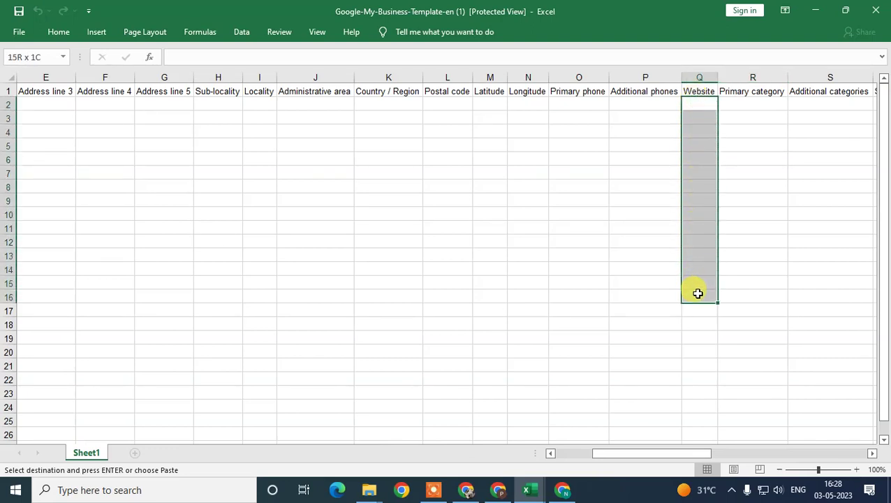
{"action": "left_click", "coordinate": [702, 130]}
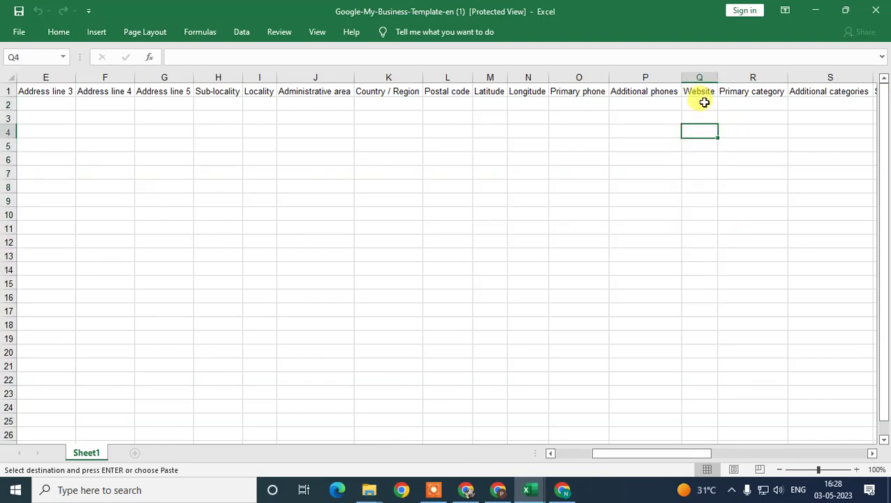
{"action": "left_click_drag", "start_coordinate": [703, 103], "coordinate": [701, 268]}
{"action": "left_click_drag", "start_coordinate": [699, 159], "coordinate": [697, 242]}
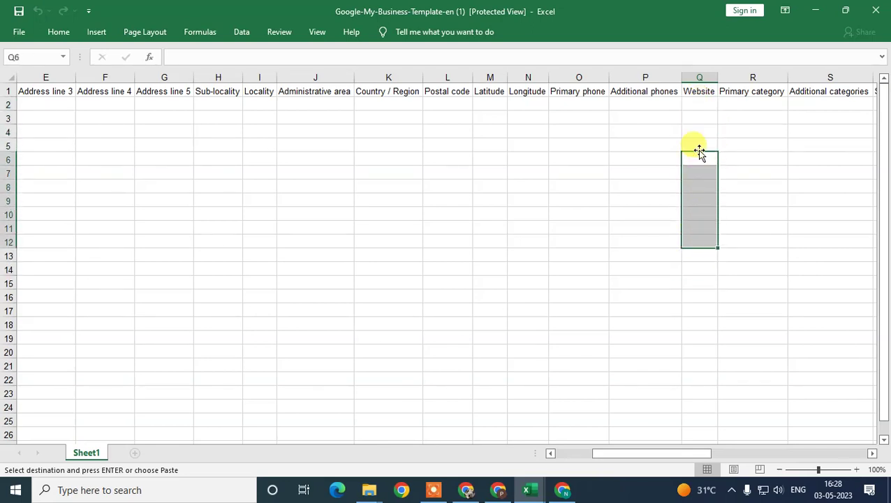
{"action": "left_click", "coordinate": [701, 101]}
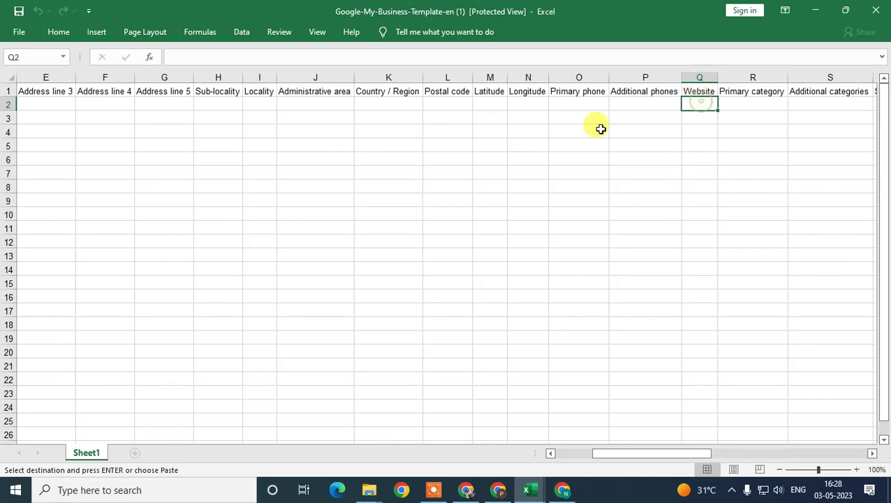
{"action": "left_click_drag", "start_coordinate": [690, 104], "coordinate": [702, 312]}
{"action": "left_click", "coordinate": [730, 106]}
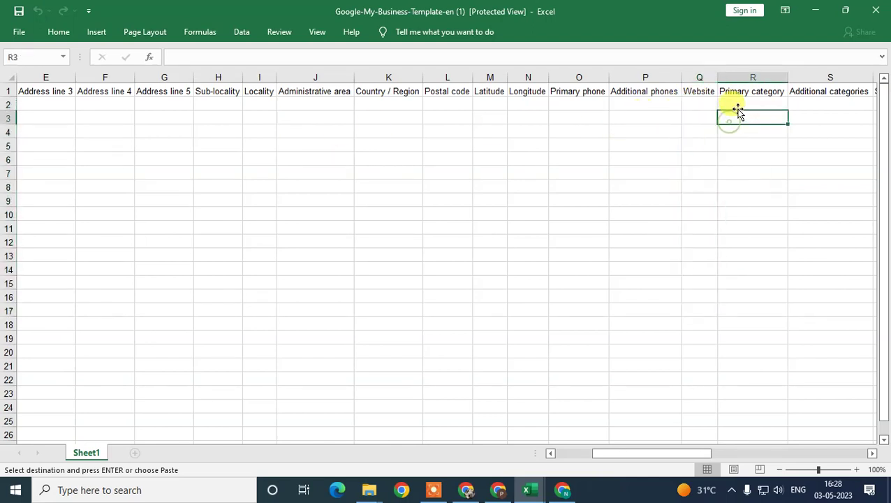
{"action": "left_click_drag", "start_coordinate": [739, 103], "coordinate": [746, 288]}
{"action": "left_click_drag", "start_coordinate": [625, 454], "coordinate": [702, 468]}
{"action": "left_click_drag", "start_coordinate": [444, 103], "coordinate": [294, 100]}
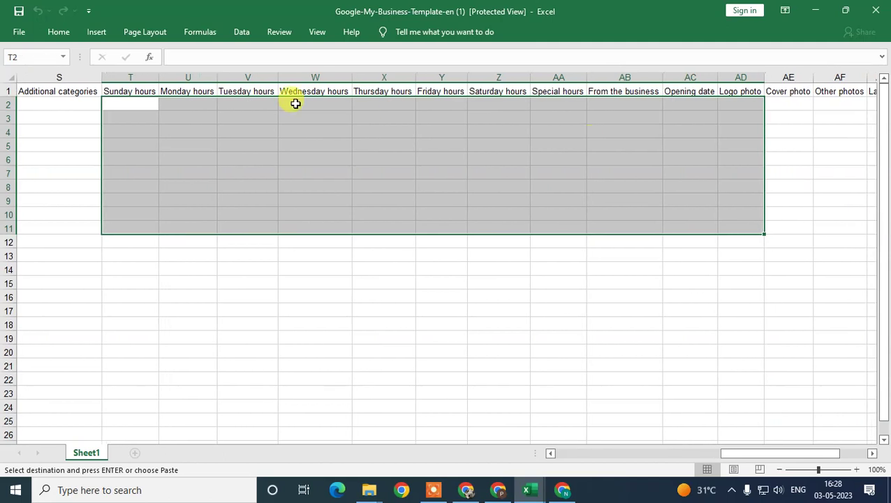
{"action": "left_click", "coordinate": [360, 104]}
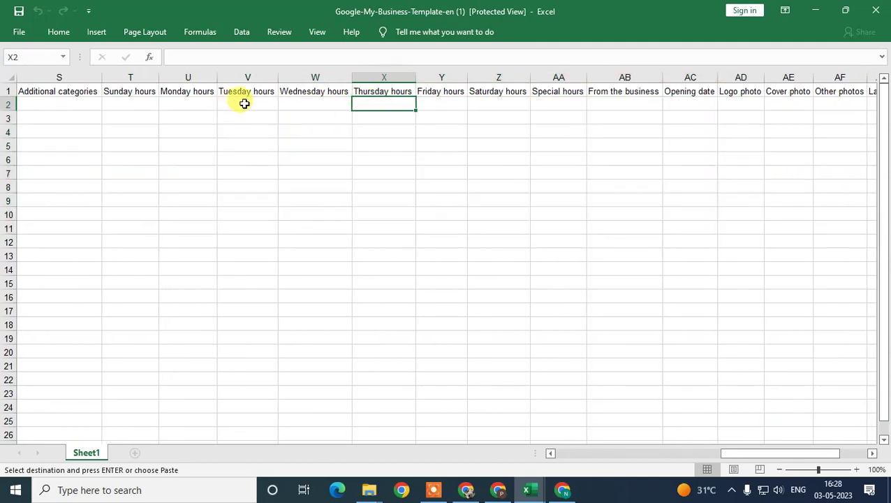
{"action": "left_click", "coordinate": [443, 103]}
{"action": "left_click_drag", "start_coordinate": [195, 103], "coordinate": [647, 283]}
{"action": "scroll", "coordinate": [670, 210], "scroll_direction": "down", "scroll_amount": 2}
{"action": "scroll", "coordinate": [611, 211], "scroll_direction": "up", "scroll_amount": 2}
{"action": "left_click_drag", "start_coordinate": [757, 453], "coordinate": [620, 452]}
Review the Business name, address and locality header columns, returning the header row to top
{"action": "left_click_drag", "start_coordinate": [519, 458], "coordinate": [509, 428]}
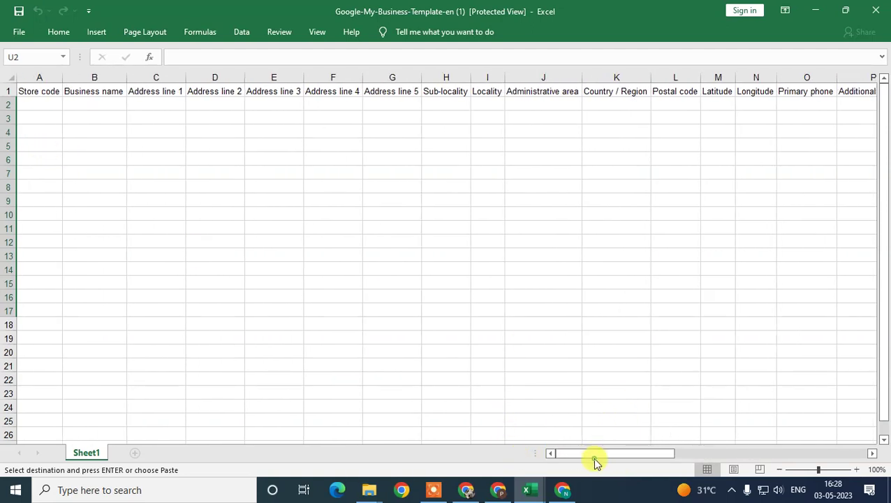
{"action": "left_click", "coordinate": [113, 90]}
{"action": "left_click_drag", "start_coordinate": [156, 91], "coordinate": [536, 341]}
{"action": "left_click", "coordinate": [709, 222]}
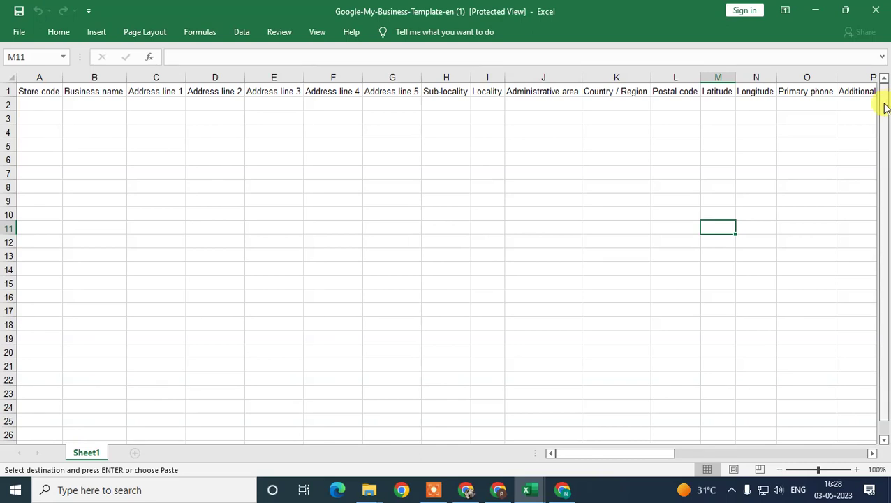
{"action": "mouse_move", "coordinate": [884, 106]}
{"action": "left_mouse_down"}
{"action": "mouse_move", "coordinate": [884, 161]}
{"action": "mouse_move", "coordinate": [884, 105]}
{"action": "left_mouse_up"}
{"action": "left_click", "coordinate": [151, 117]}
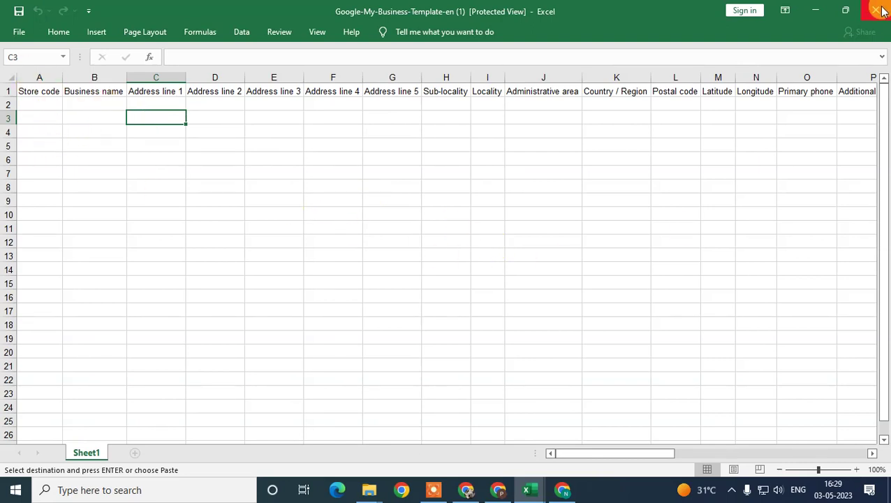
Save the template with Enable Saving, close Excel, and return to Chrome
{"action": "left_click", "coordinate": [19, 11]}
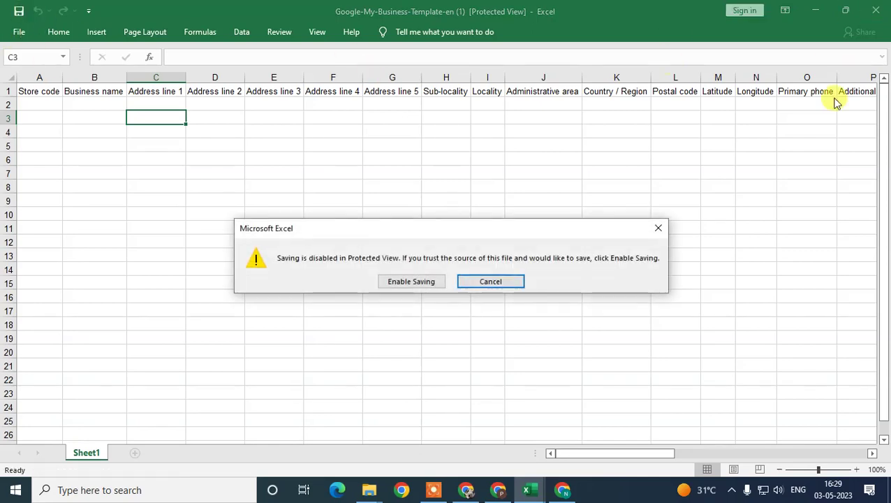
{"action": "left_click", "coordinate": [423, 282]}
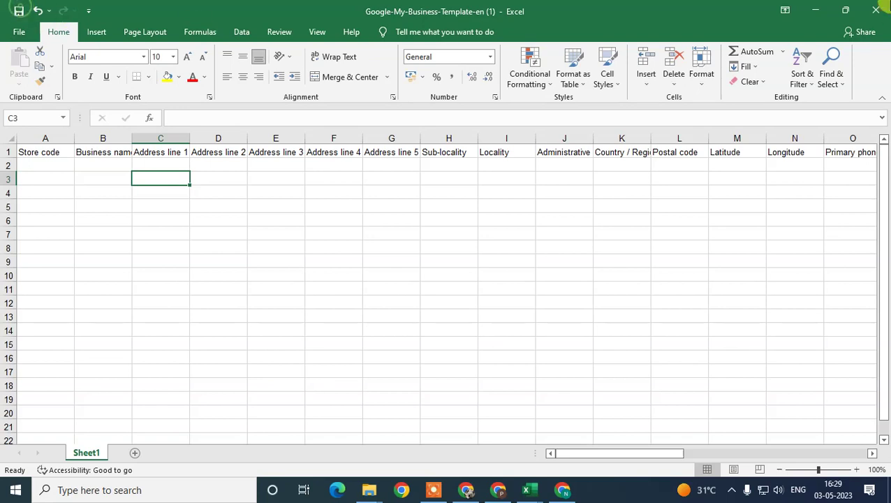
{"action": "left_click", "coordinate": [877, 8]}
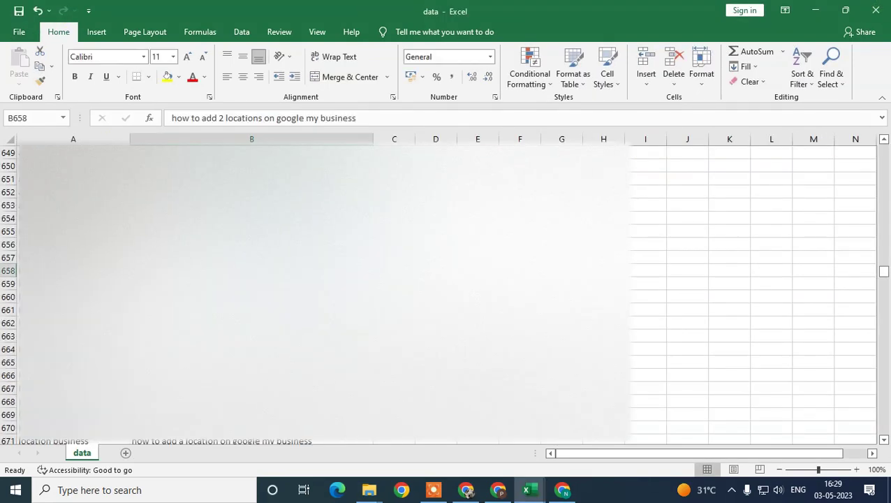
{"action": "left_click", "coordinate": [563, 490]}
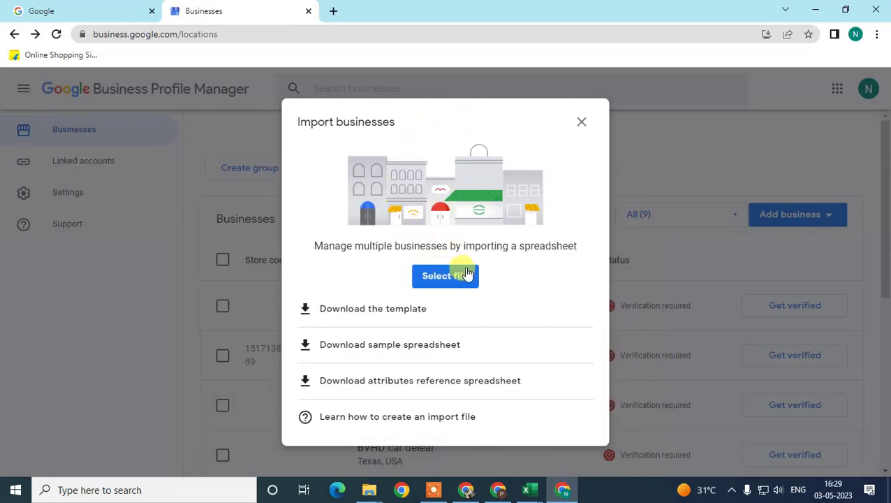
Pick Google-My-Business-Template-en (1), cancel the upload, and close Import businesses
{"action": "left_click", "coordinate": [455, 279]}
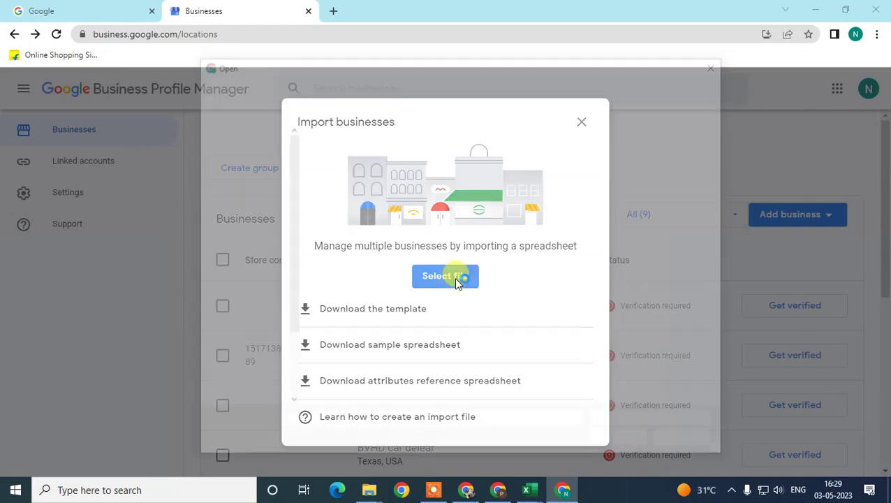
{"action": "left_click", "coordinate": [372, 169]}
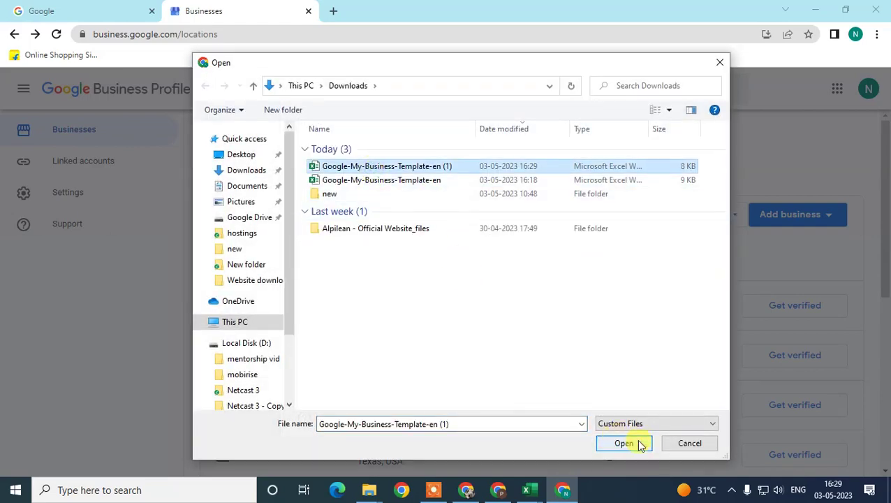
{"action": "left_click", "coordinate": [676, 447]}
{"action": "left_click", "coordinate": [581, 121]}
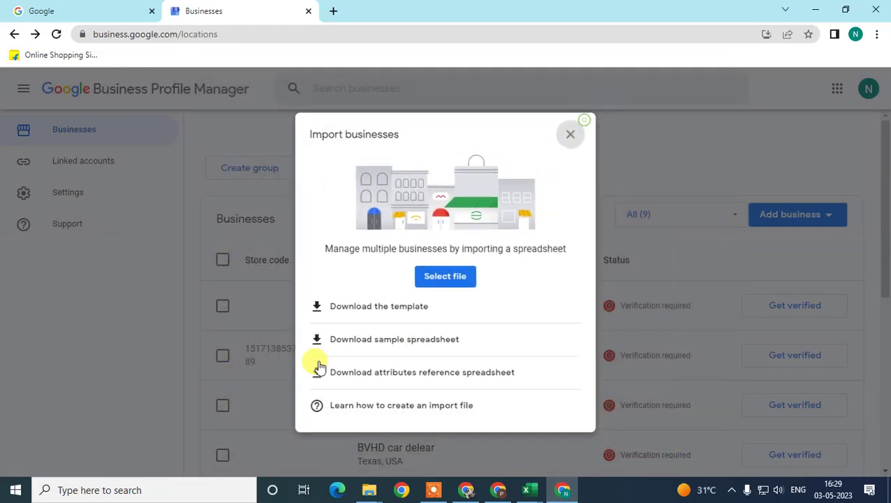
{"action": "scroll", "coordinate": [449, 366], "scroll_direction": "down", "scroll_amount": 5}
{"action": "scroll", "coordinate": [451, 368], "scroll_direction": "up", "scroll_amount": 5}
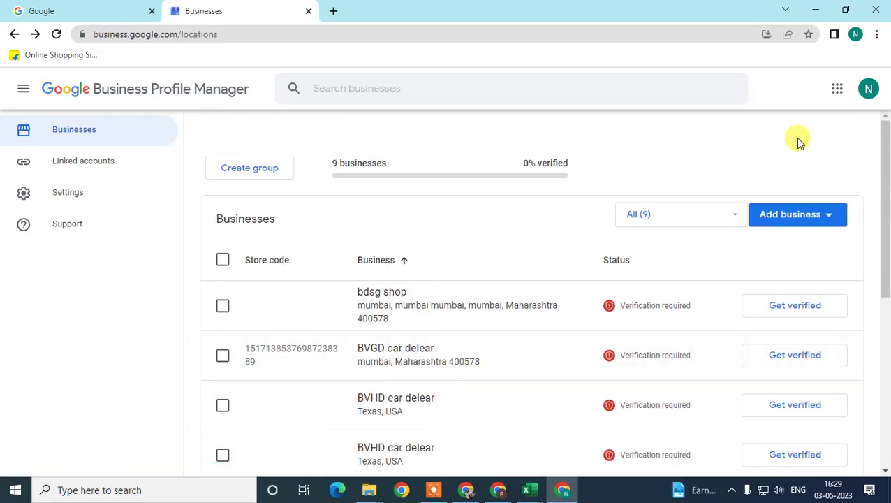
{"action": "left_click", "coordinate": [803, 219]}
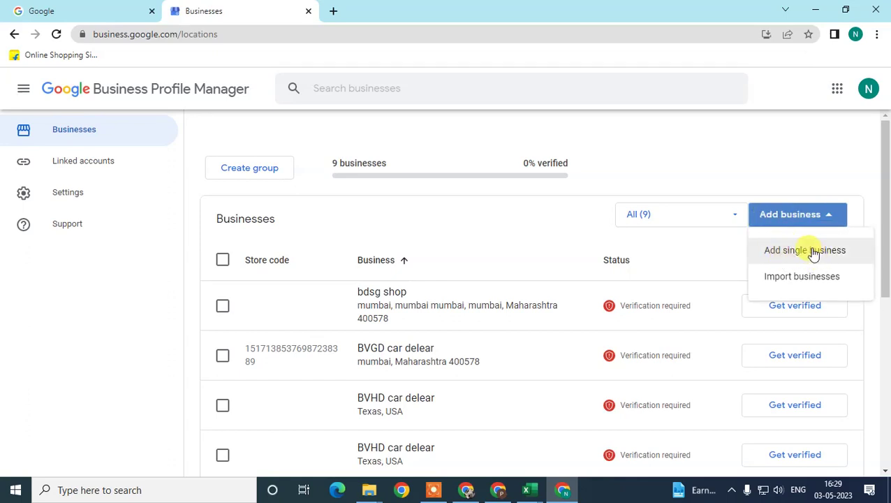
{"action": "left_click", "coordinate": [812, 251]}
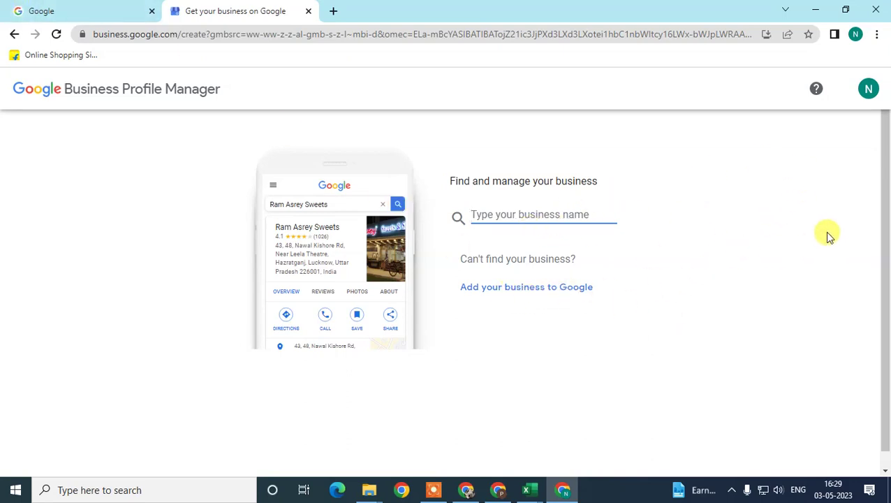
{"action": "scroll", "coordinate": [886, 204], "scroll_direction": "down", "scroll_amount": 1}
{"action": "left_click_drag", "start_coordinate": [887, 204], "coordinate": [647, 93]}
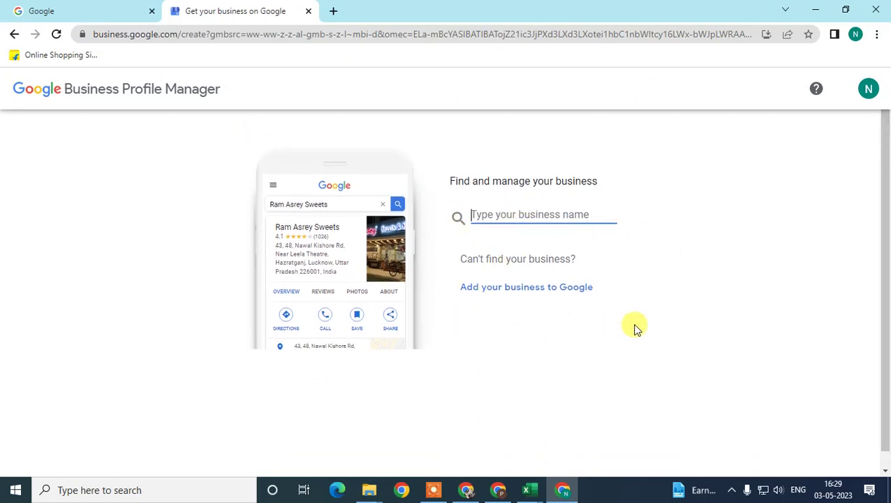
{"action": "left_click", "coordinate": [79, 9]}
{"action": "left_click", "coordinate": [209, 9]}
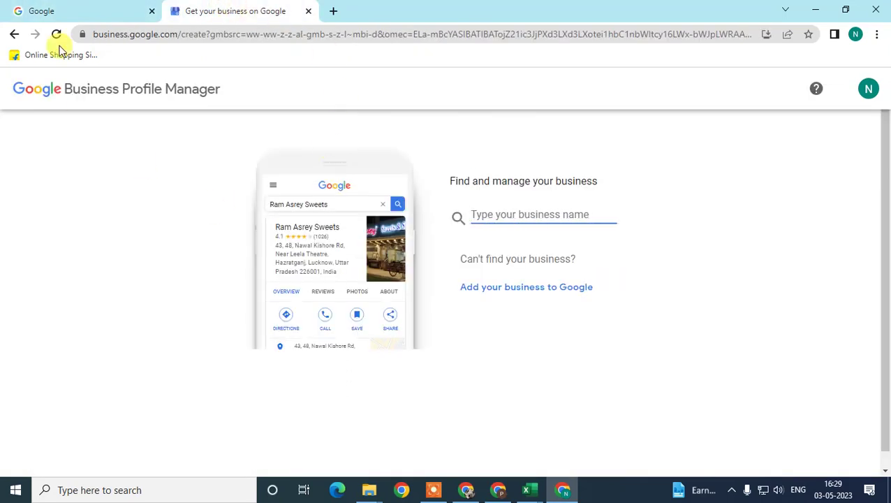
{"action": "left_click", "coordinate": [87, 8]}
{"action": "left_click", "coordinate": [251, 9]}
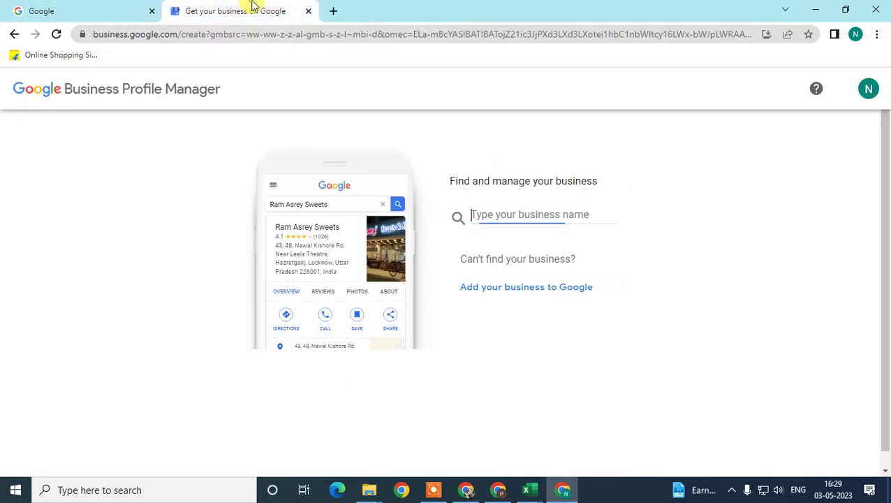
{"action": "left_click", "coordinate": [8, 34]}
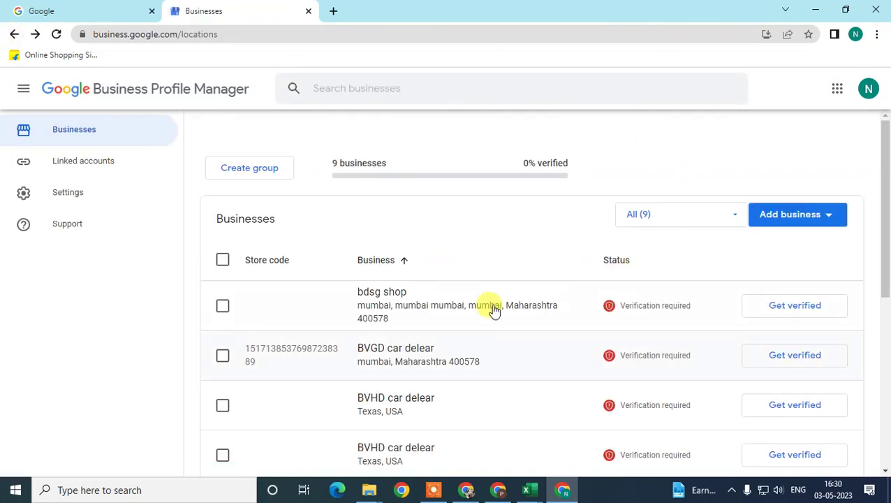
Search 'google my bussines' from the Google homepage tab and scroll the results
{"action": "left_click", "coordinate": [85, 8]}
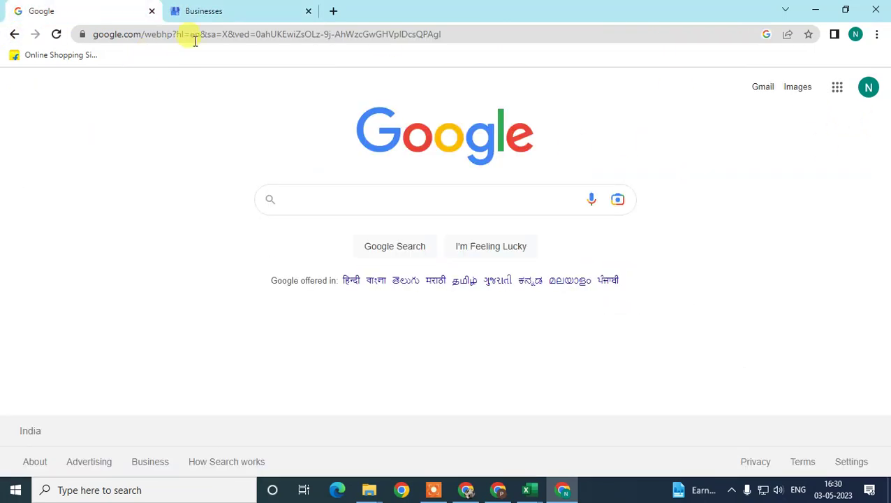
{"action": "left_click", "coordinate": [217, 11]}
{"action": "left_click", "coordinate": [67, 7]}
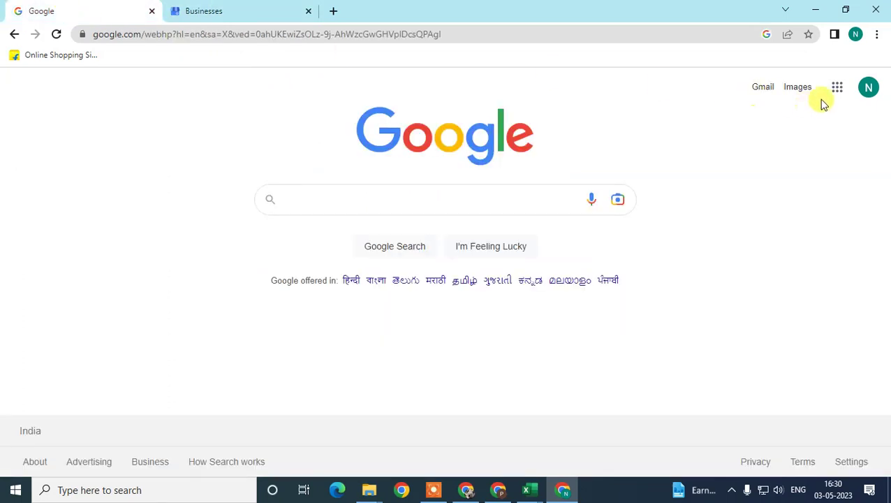
{"action": "left_click", "coordinate": [485, 33]}
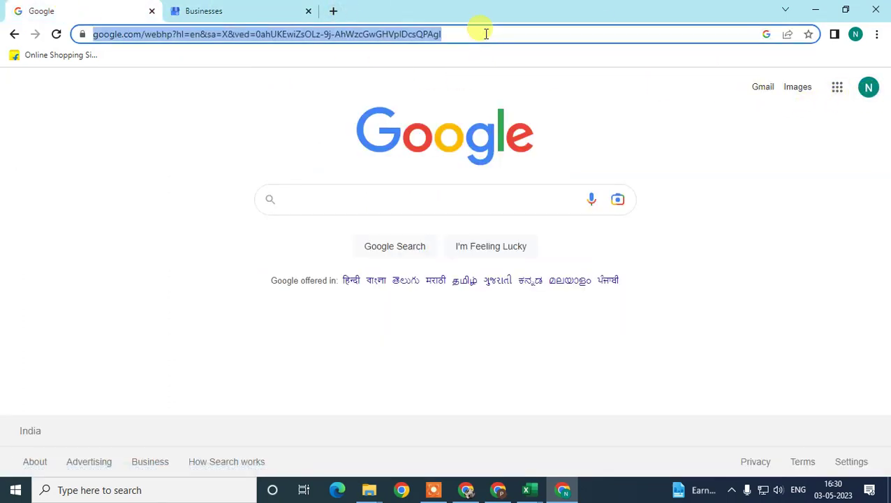
{"action": "type", "text": "googl"}
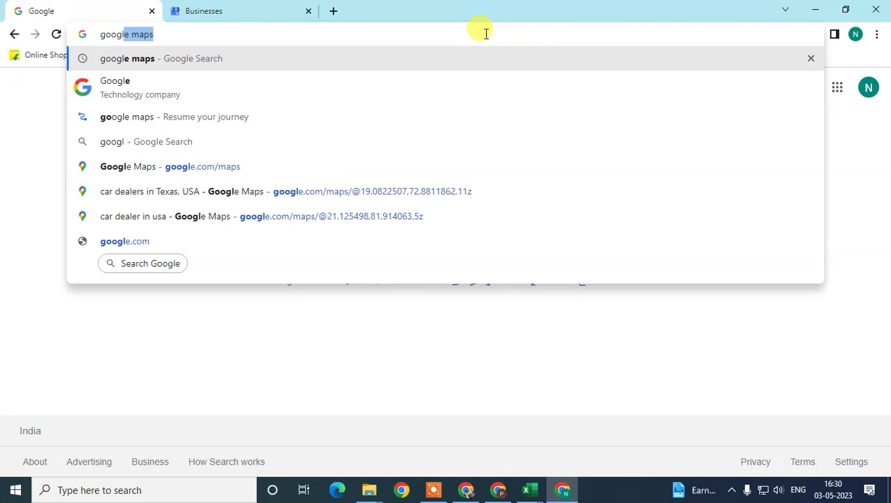
{"action": "type", "text": "e my "}
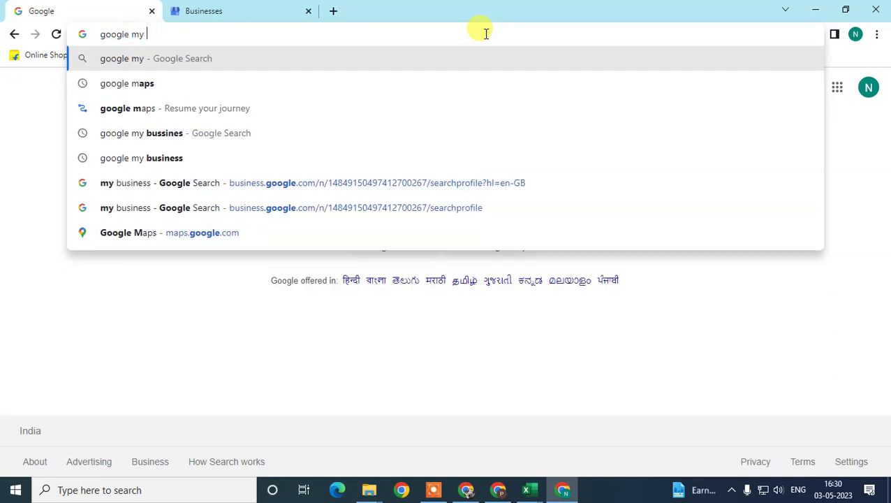
{"action": "type", "text": "bussines"}
{"action": "key", "text": "Return"}
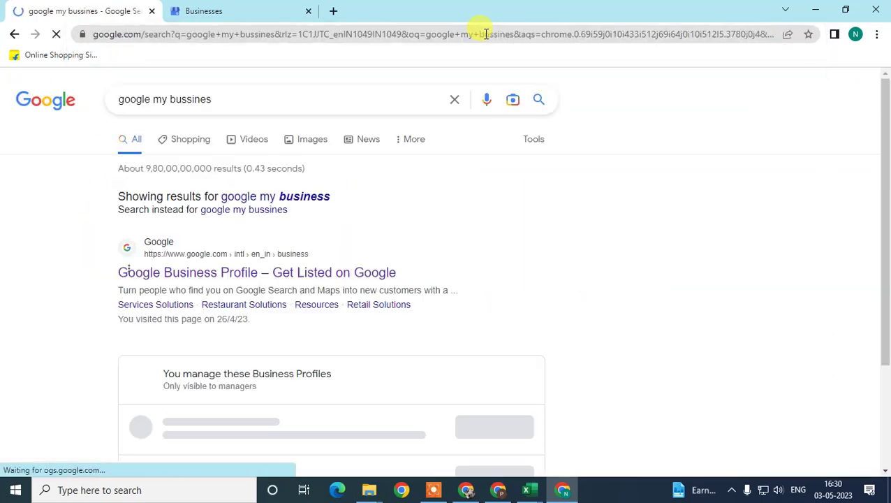
{"action": "scroll", "coordinate": [342, 309], "scroll_direction": "down", "scroll_amount": 2}
{"action": "scroll", "coordinate": [335, 301], "scroll_direction": "down", "scroll_amount": 2}
{"action": "scroll", "coordinate": [249, 232], "scroll_direction": "up", "scroll_amount": 2}
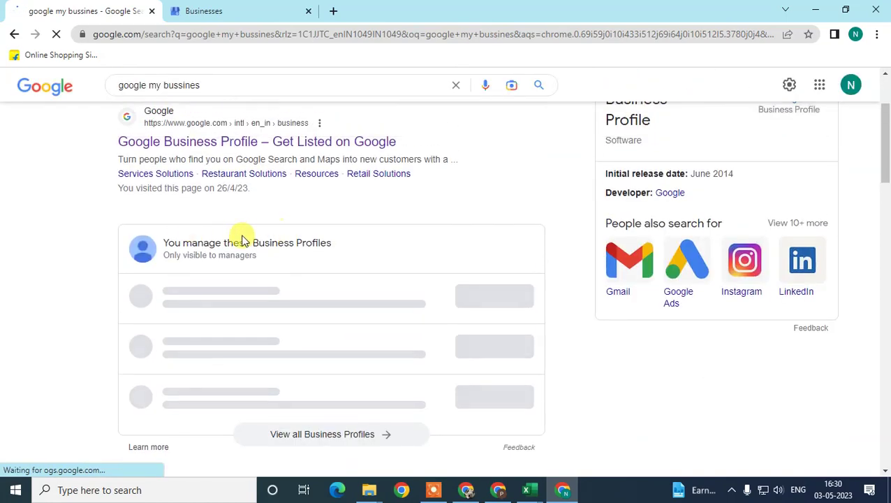
{"action": "scroll", "coordinate": [279, 370], "scroll_direction": "down", "scroll_amount": 2}
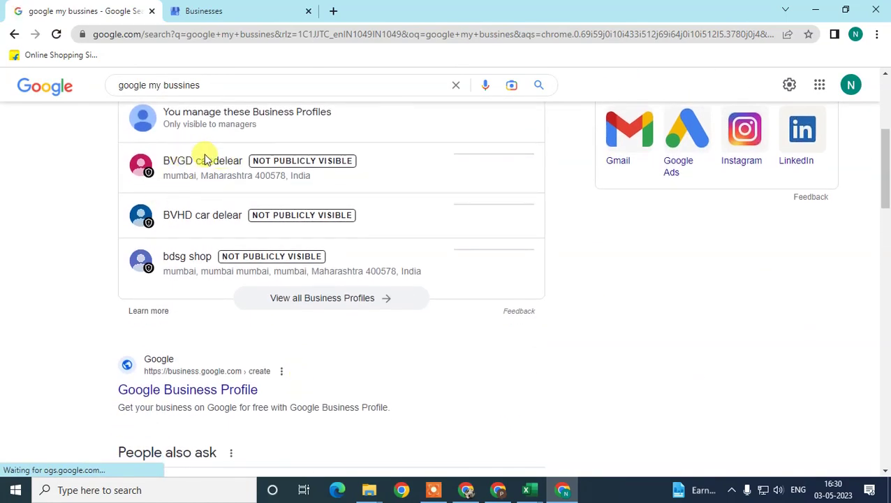
{"action": "scroll", "coordinate": [203, 258], "scroll_direction": "up", "scroll_amount": 2}
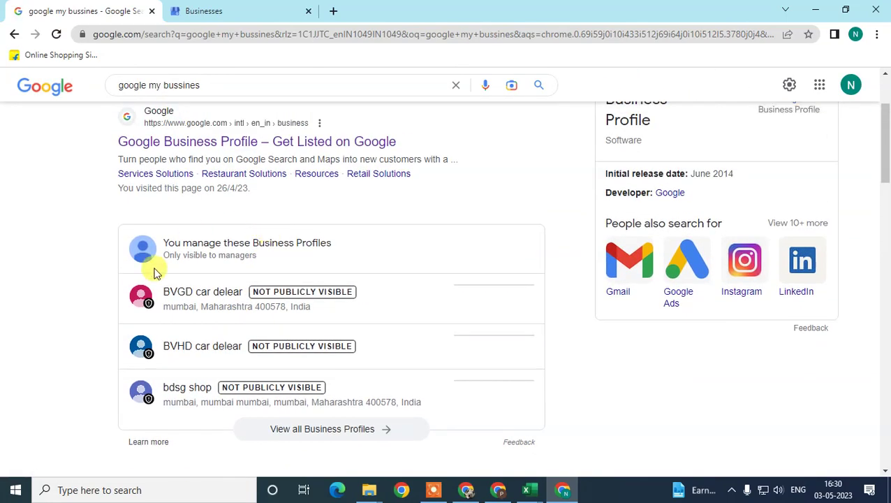
View all Business Profiles, open bdsg shop, try Add a new Business Profile, then close that tab
{"action": "left_click", "coordinate": [320, 432]}
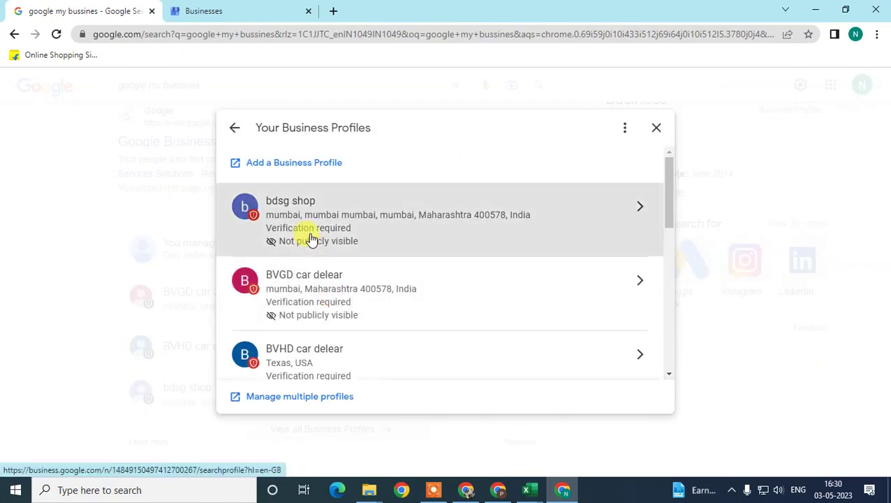
{"action": "left_click", "coordinate": [513, 284]}
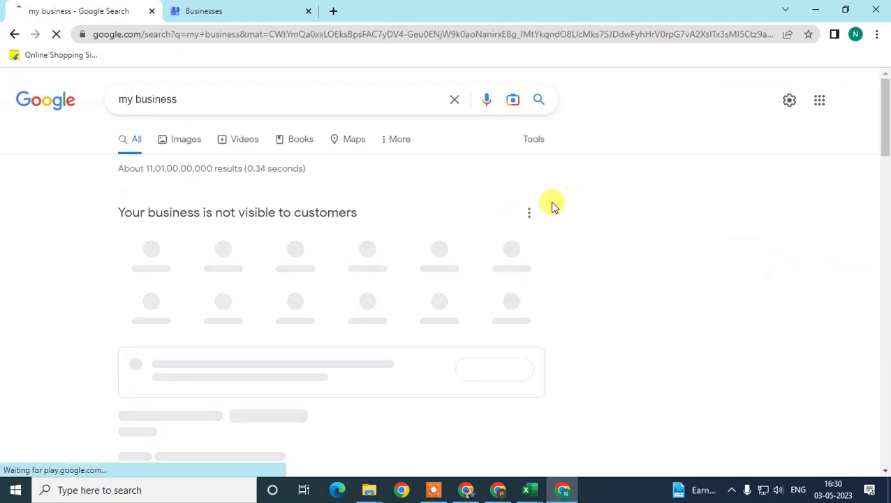
{"action": "left_click", "coordinate": [529, 214]}
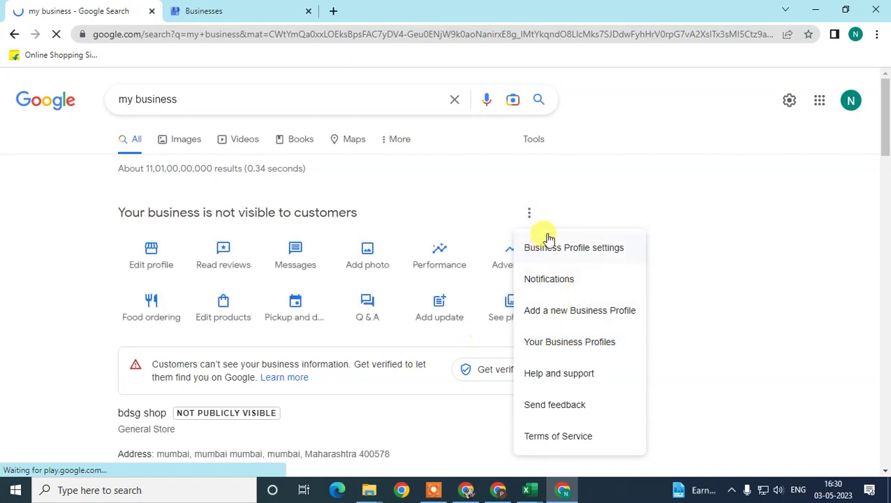
{"action": "left_click", "coordinate": [590, 324]}
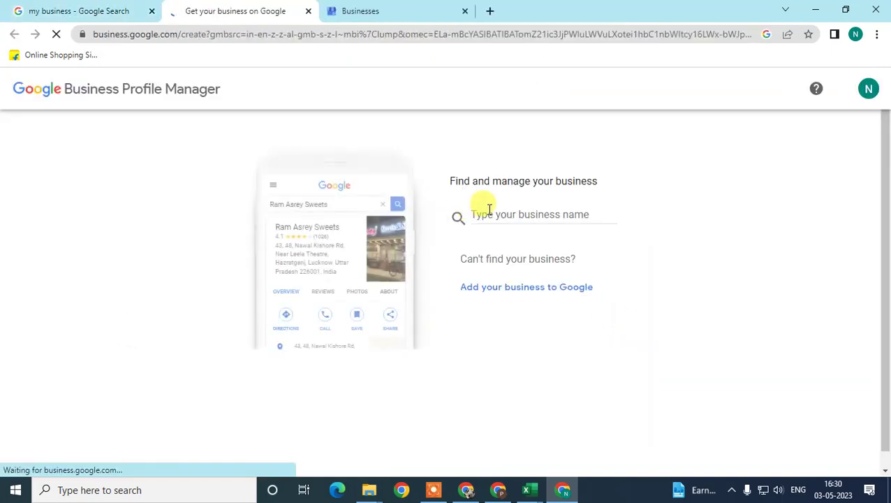
{"action": "left_click", "coordinate": [308, 11]}
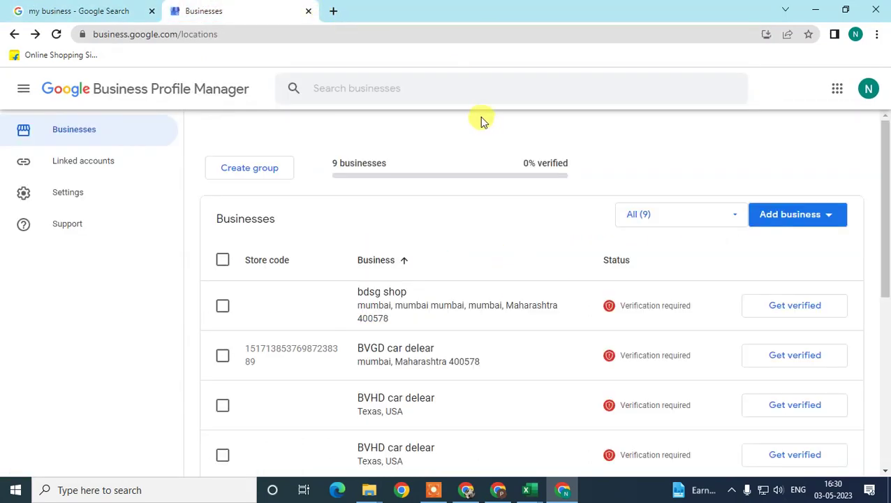